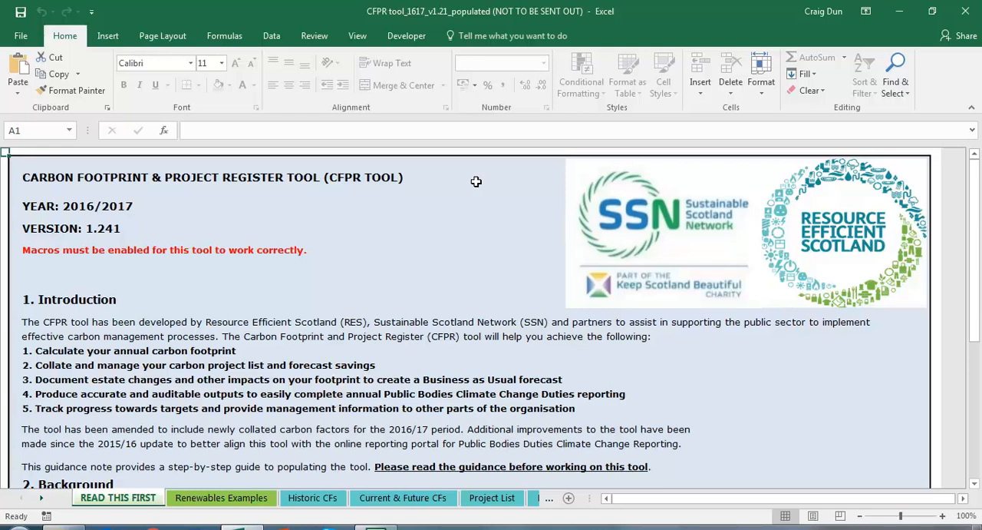
Step: Open the Project List sheet and review the reference, description and location entries of project WASTE 1
click(492, 497)
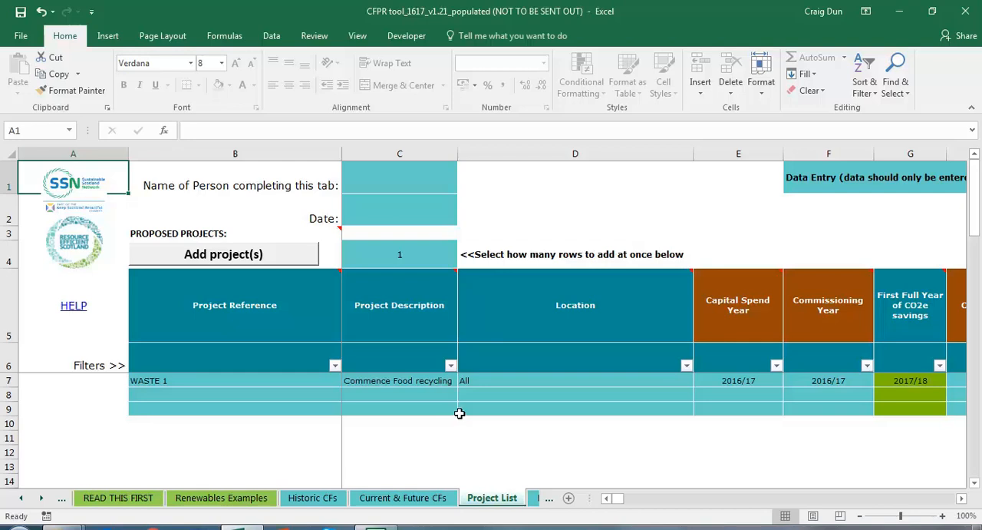
click(392, 383)
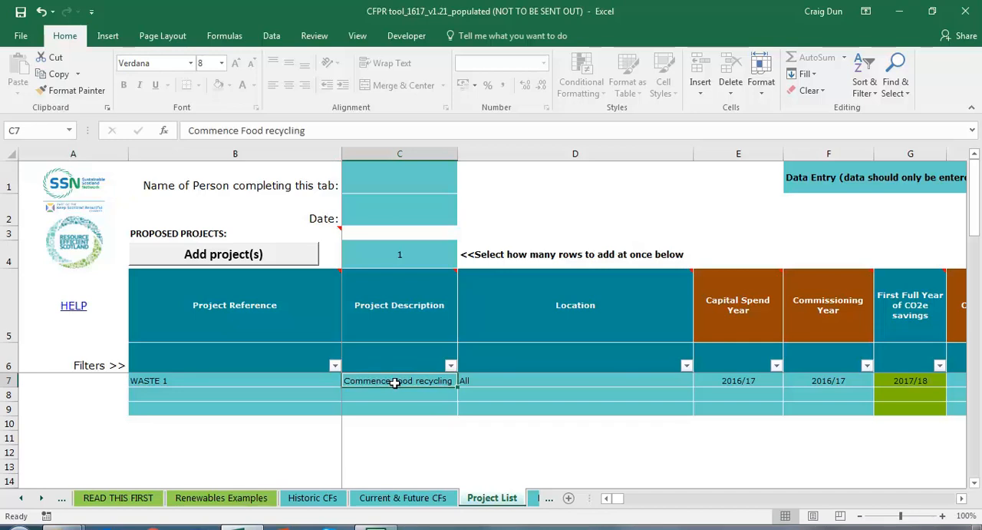
click(495, 381)
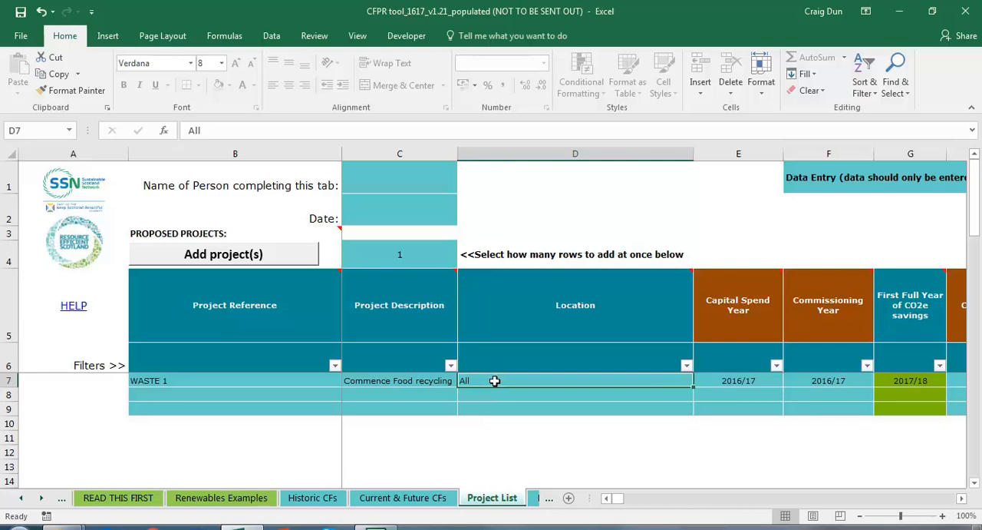
click(289, 379)
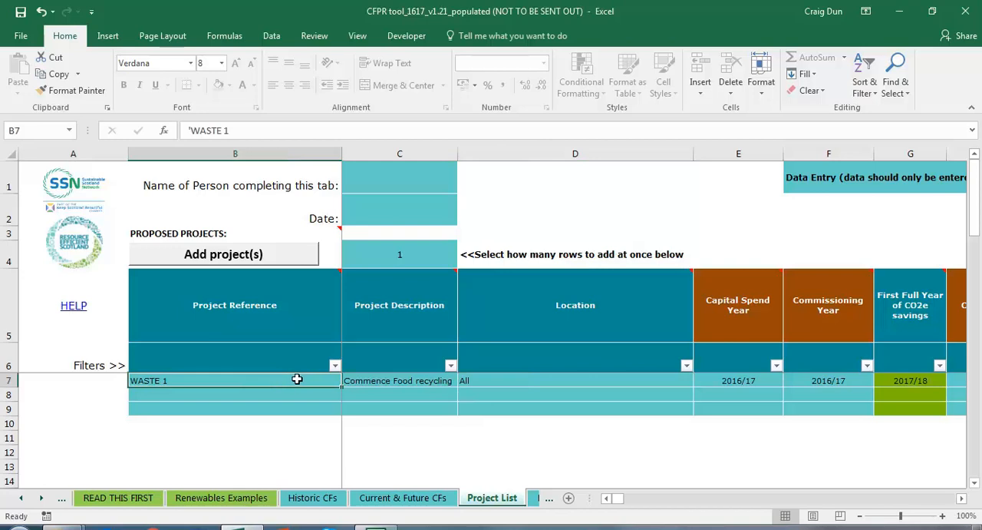
Step: Examine the columns for capital spend year, commissioning year and first full year of CO2e savings
click(637, 246)
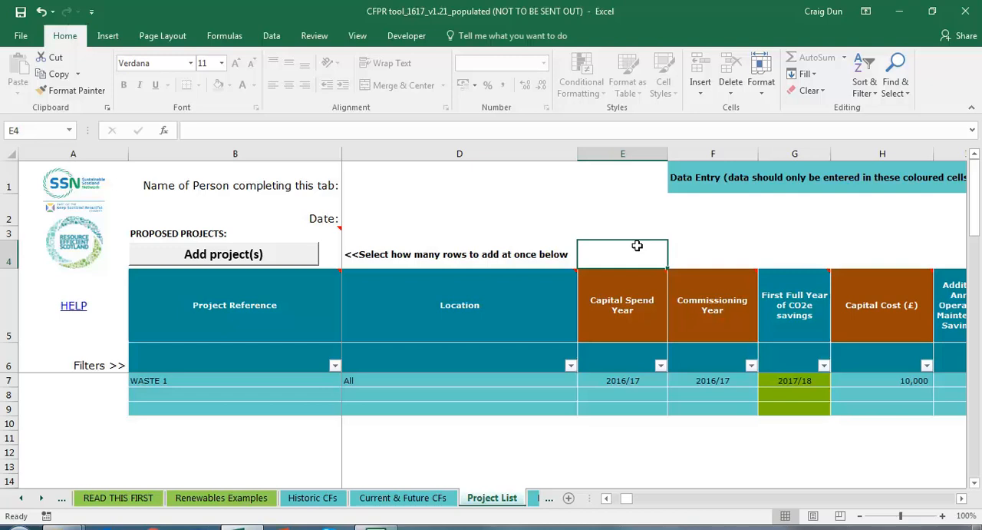
key(Right)
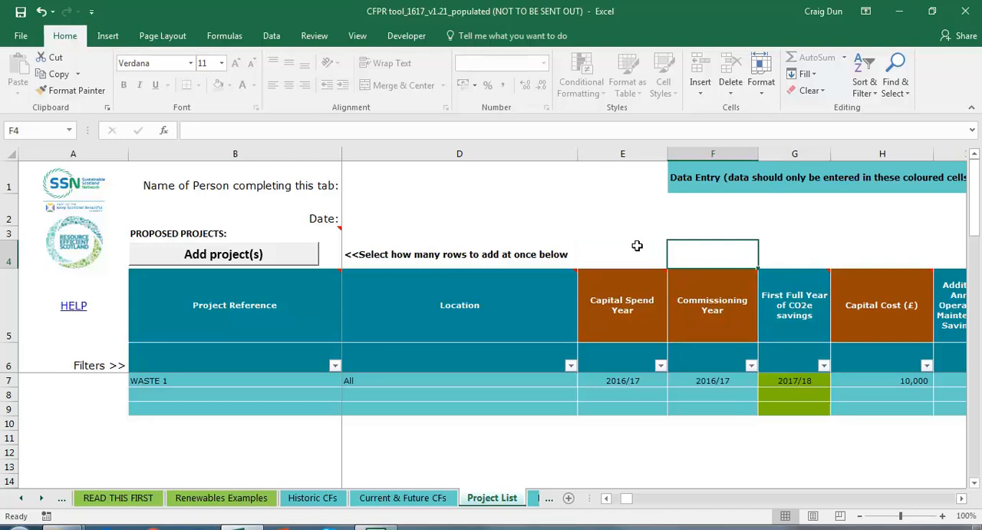
key(Right)
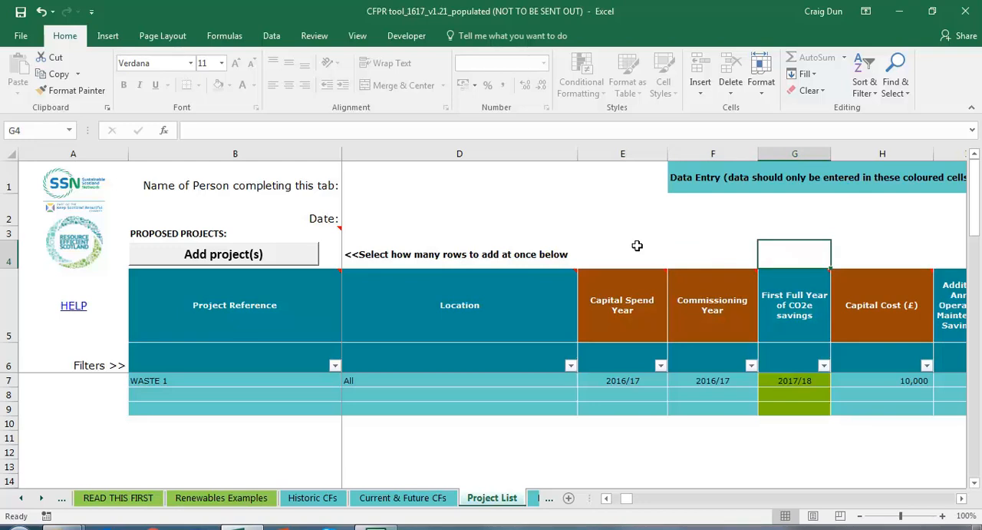
click(637, 246)
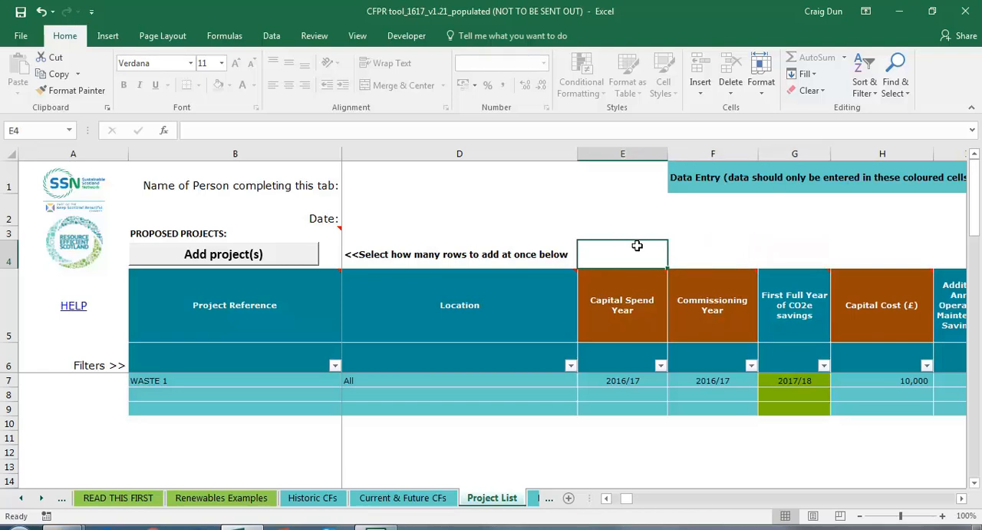
key(Right)
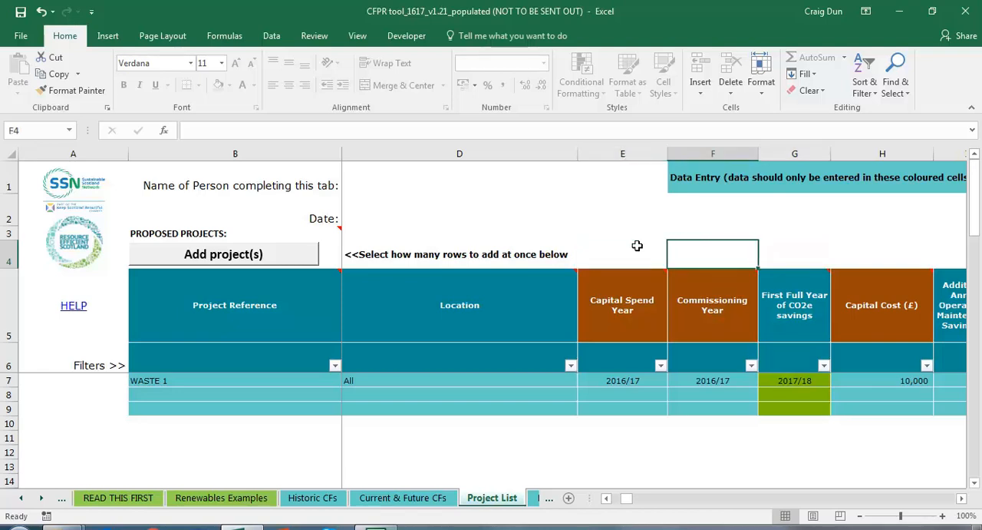
key(Right)
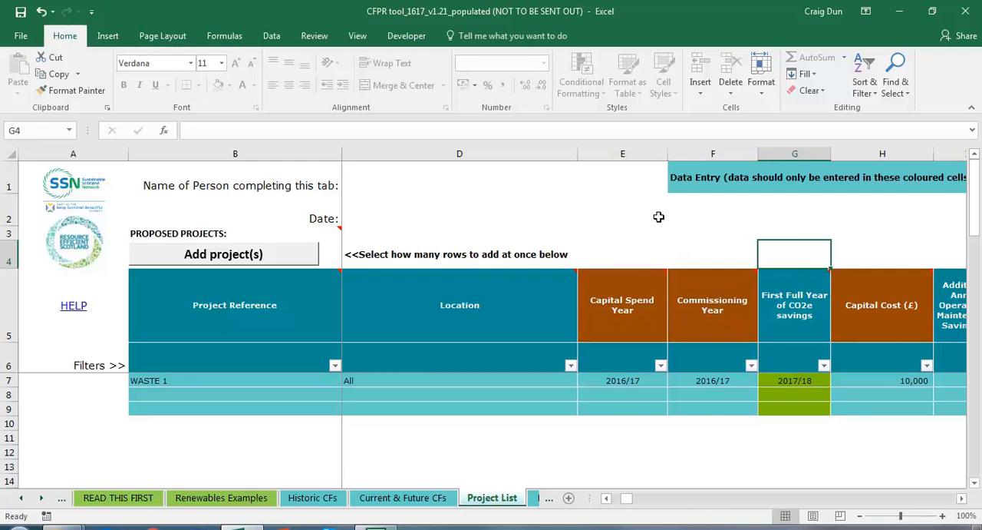
key(Right)
key(Right)
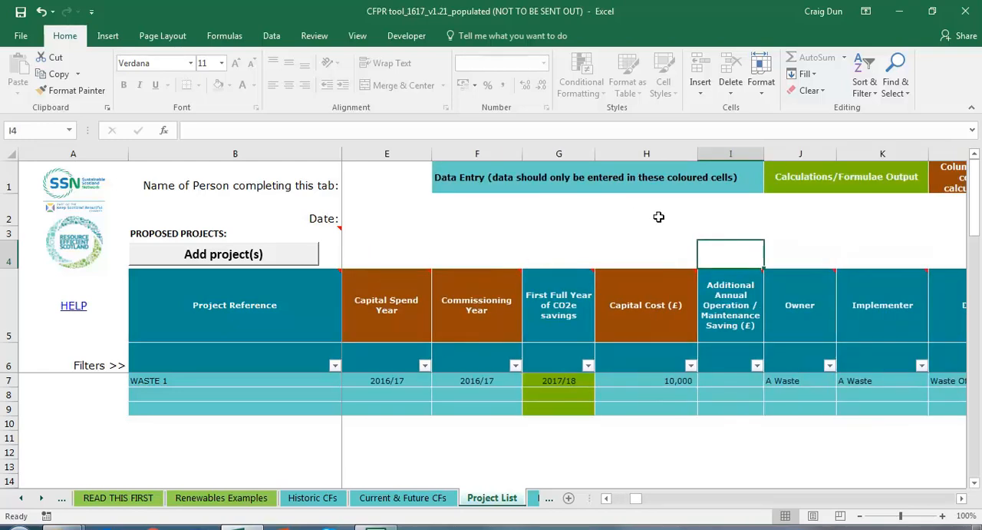
Step: Review WASTE 1's entries from capital cost and maintenance saving through owner, implementer and department to project status
key(Left)
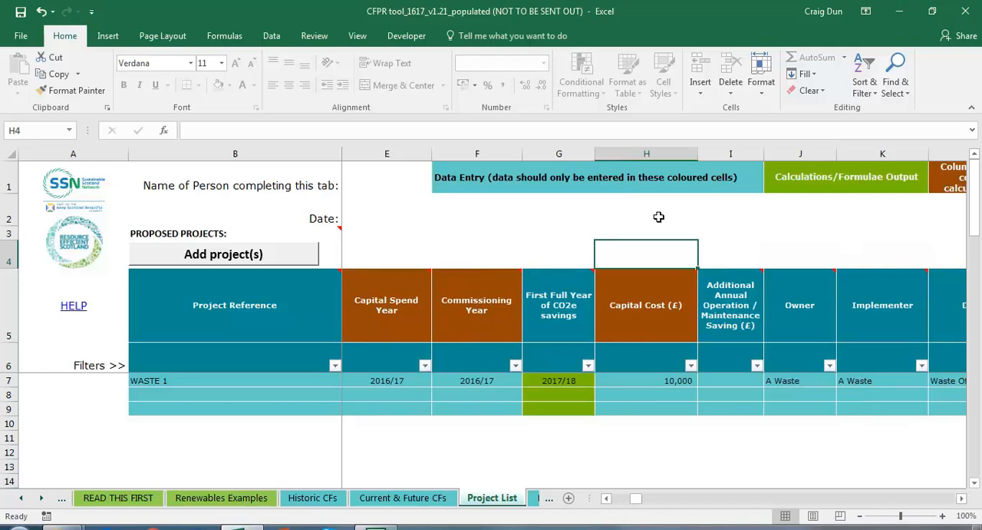
key(Down)
key(Down)
key(Down)
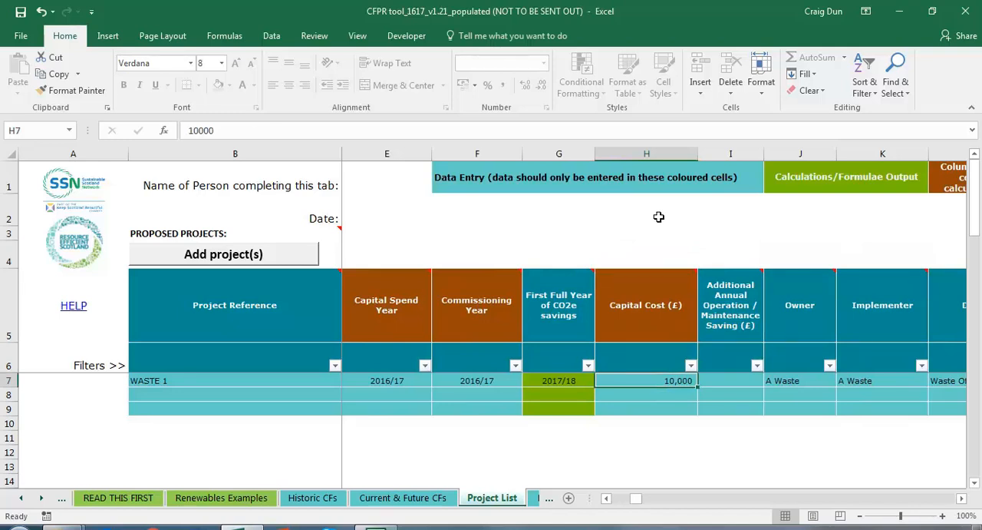
key(Right)
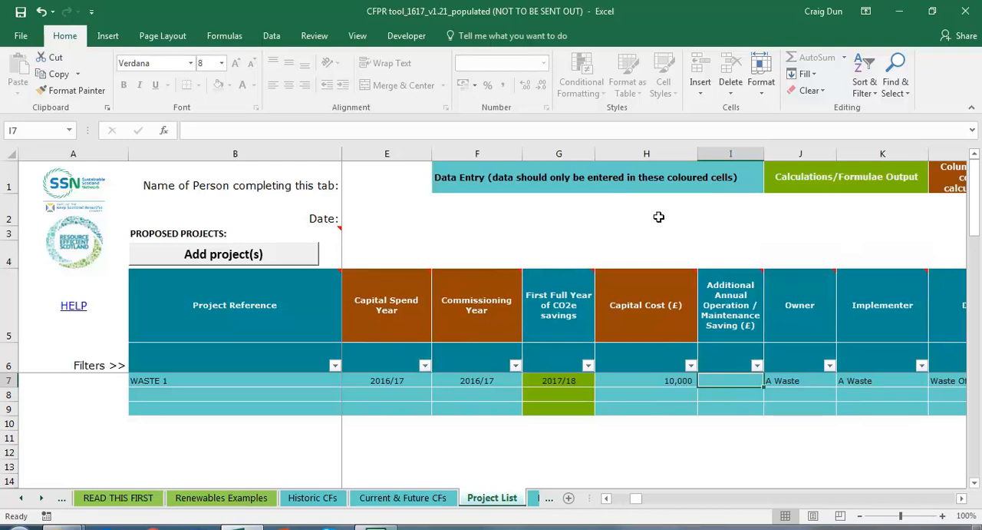
key(Right)
key(Right)
key(Right)
key(Right)
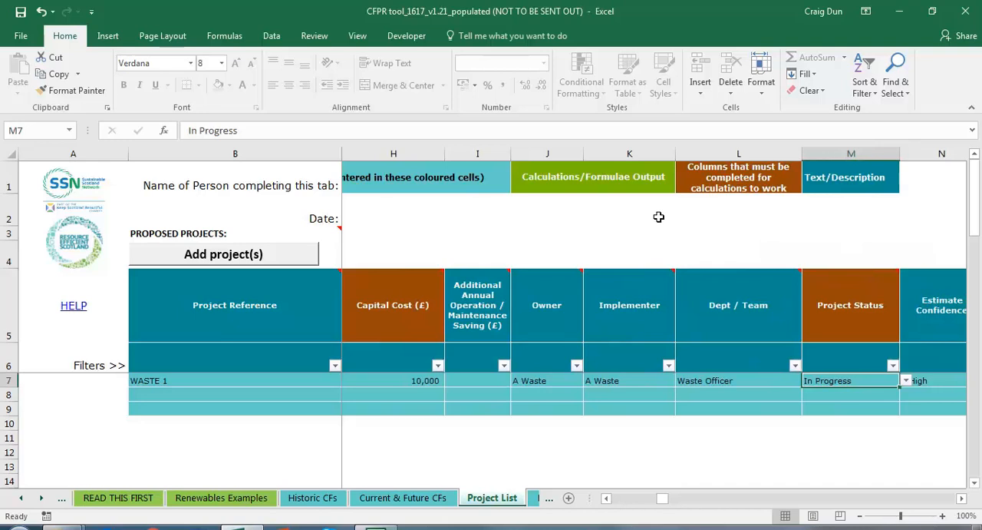
key(Right)
key(Left)
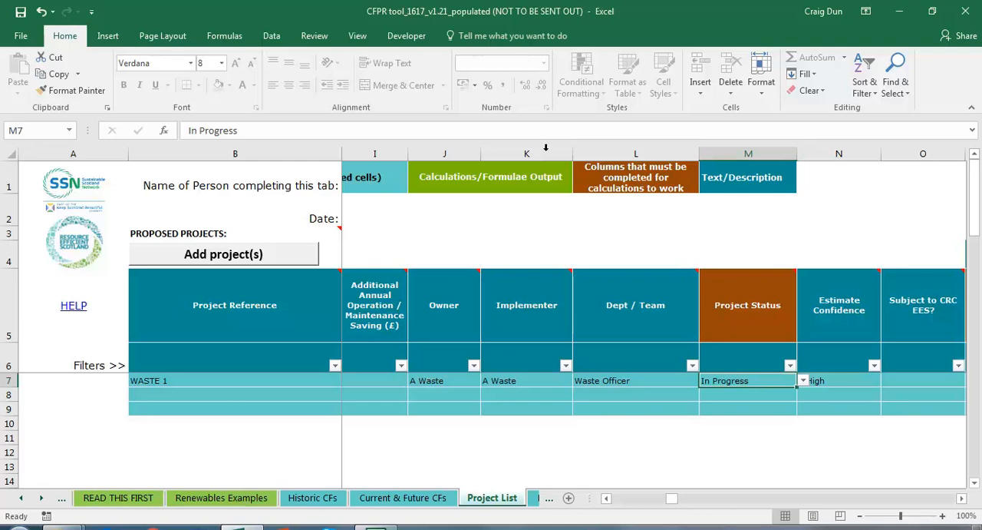
Step: Try setting the project status of WASTE 1 to Complete
click(804, 381)
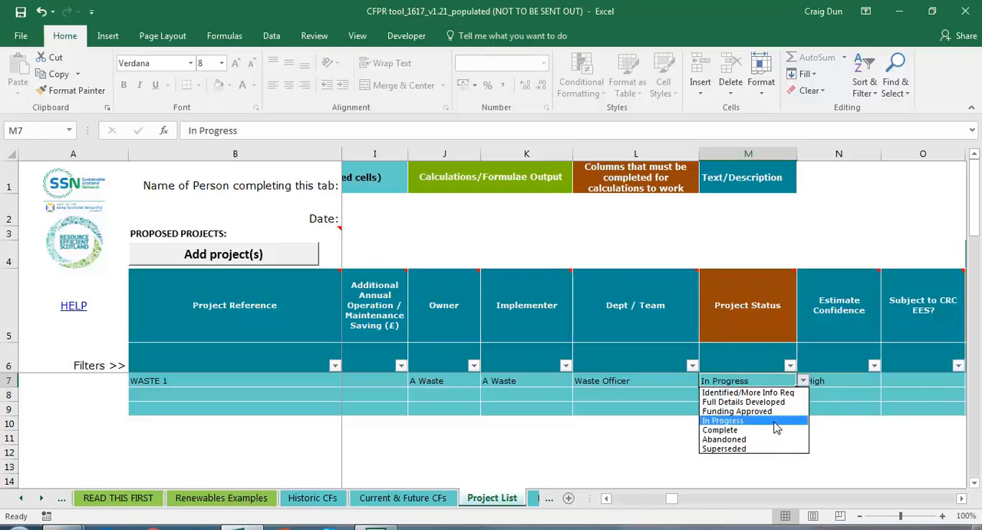
click(742, 431)
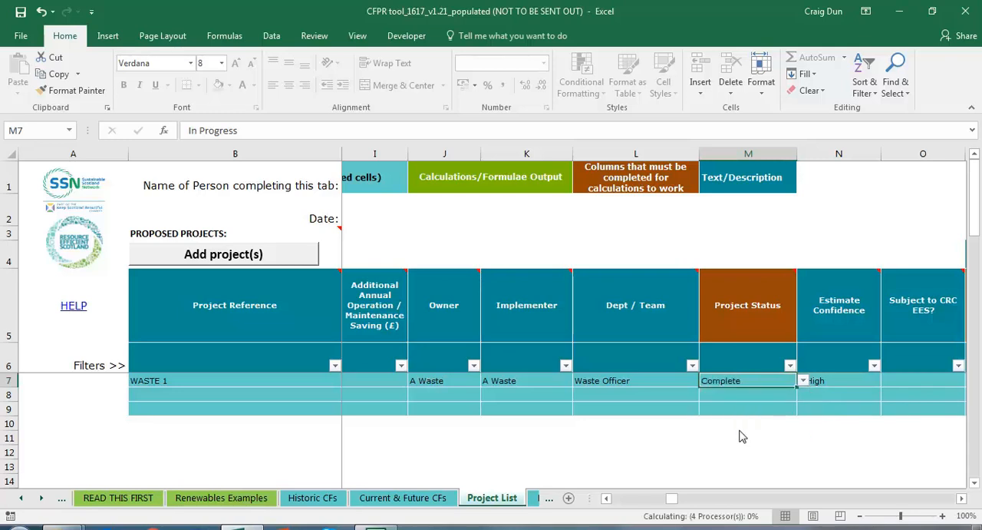
click(737, 427)
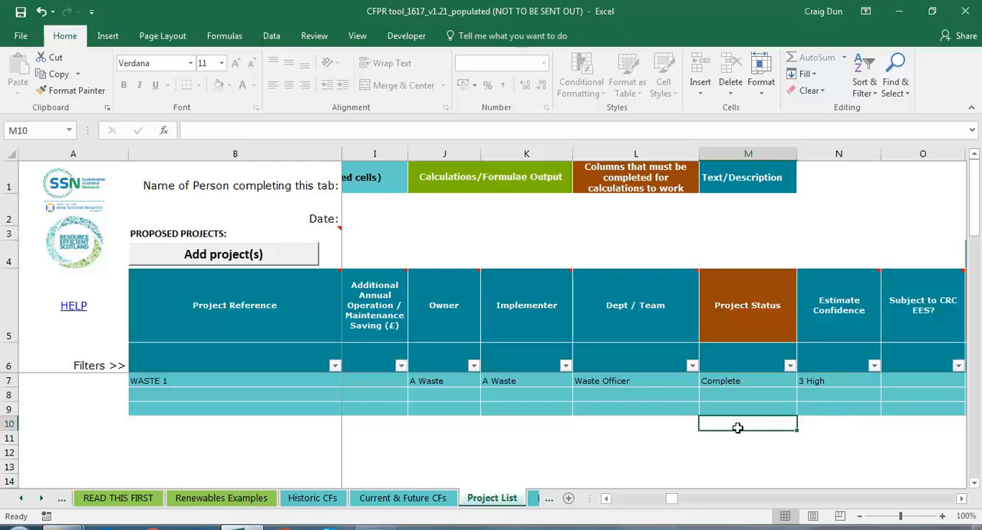
Step: Examine WASTE 1's emission saving source, type and amount, its related emission increase, and whether savings are already captured in the footprint
scroll(737, 428, right, 3)
click(488, 434)
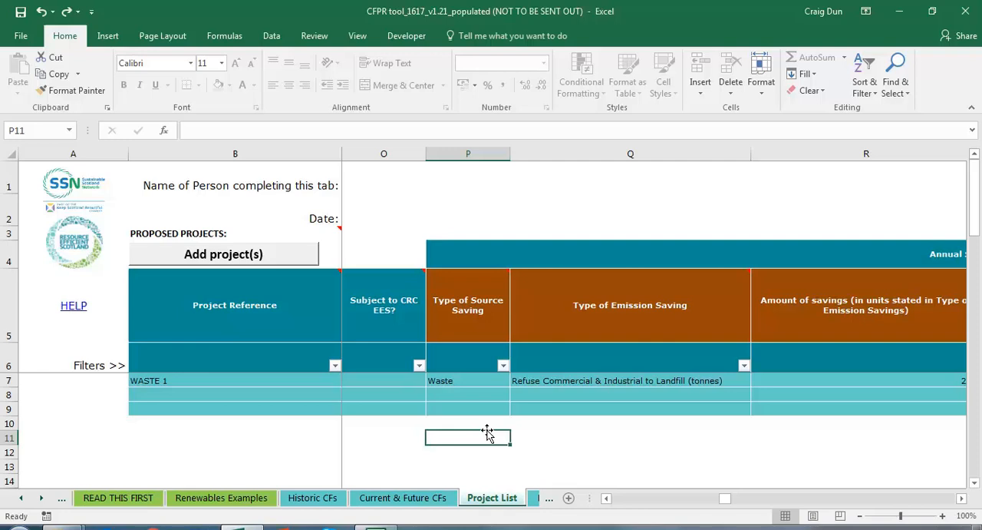
key(Right)
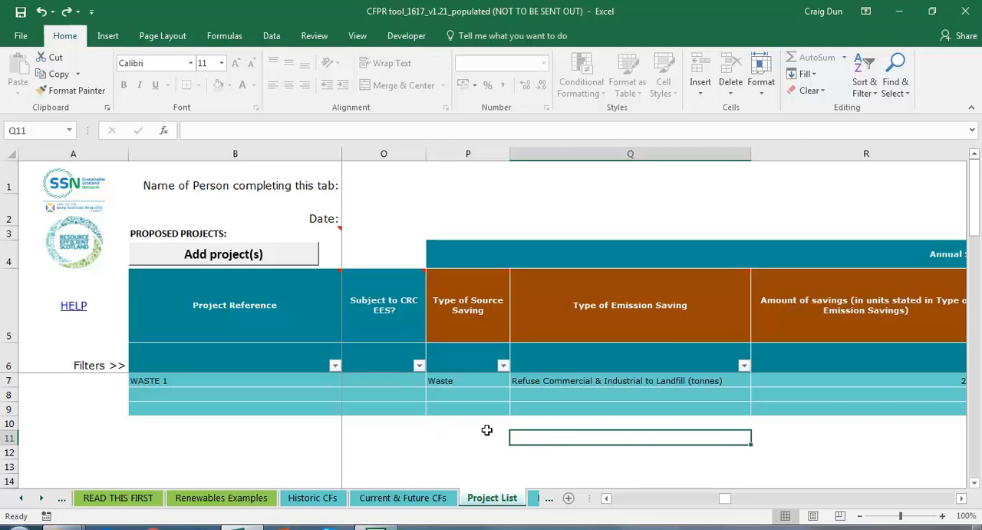
key(Right)
key(Up)
key(Up)
key(Up)
key(Up)
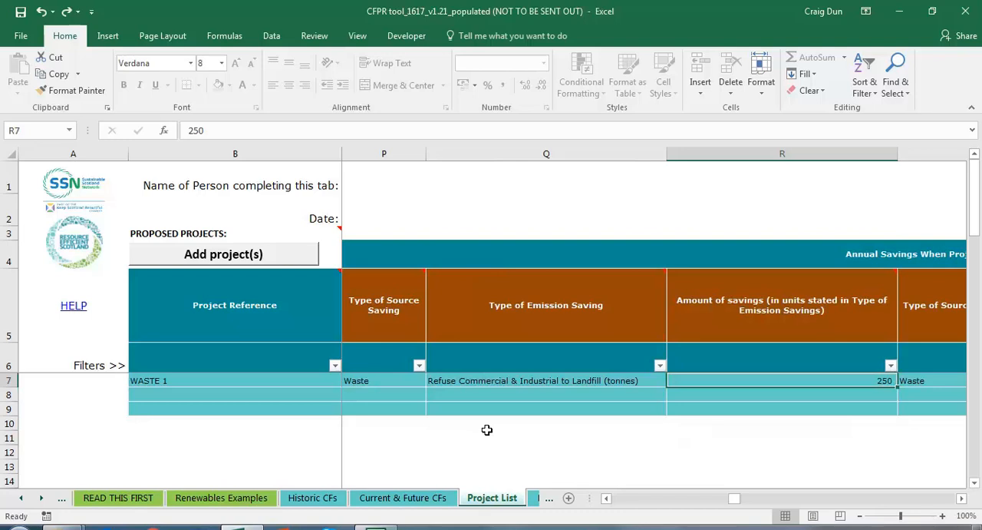
key(Right)
key(Right)
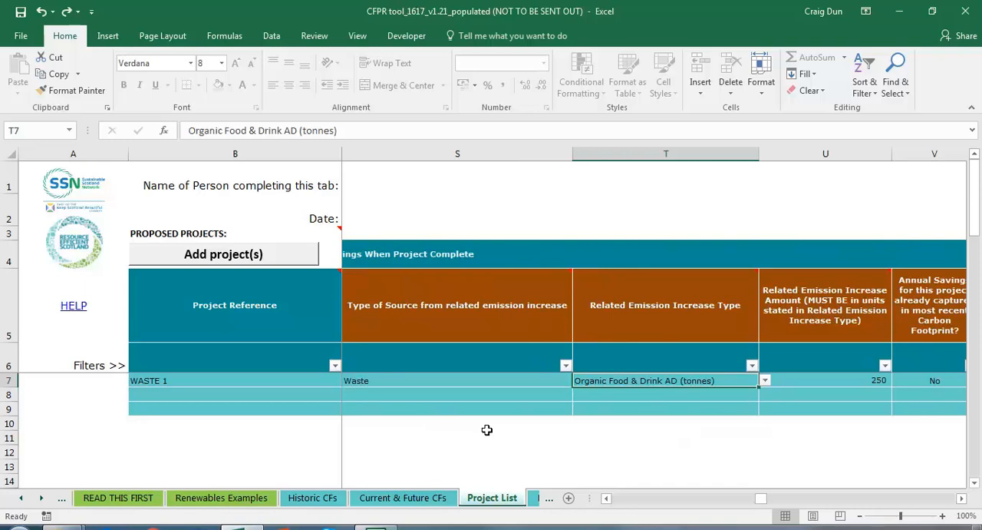
key(Right)
key(Right)
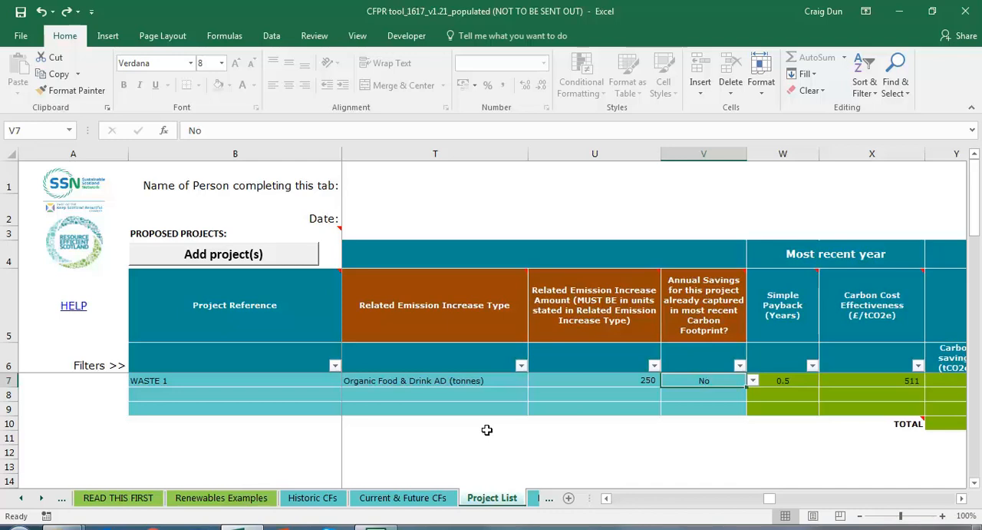
Step: Review WASTE 1's simple payback, carbon cost effectiveness and the yearly carbon and cost savings from 2017/18 to 2019/20
key(Right)
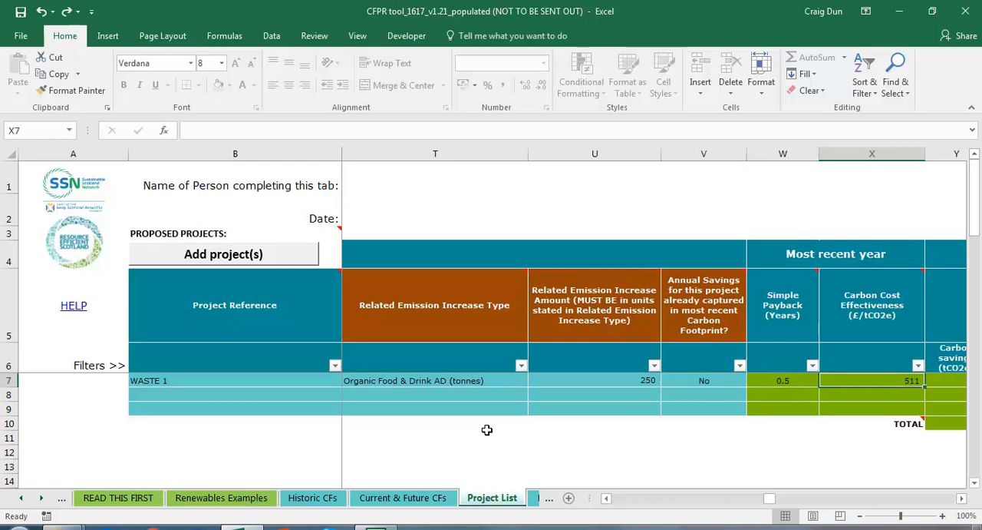
key(Right)
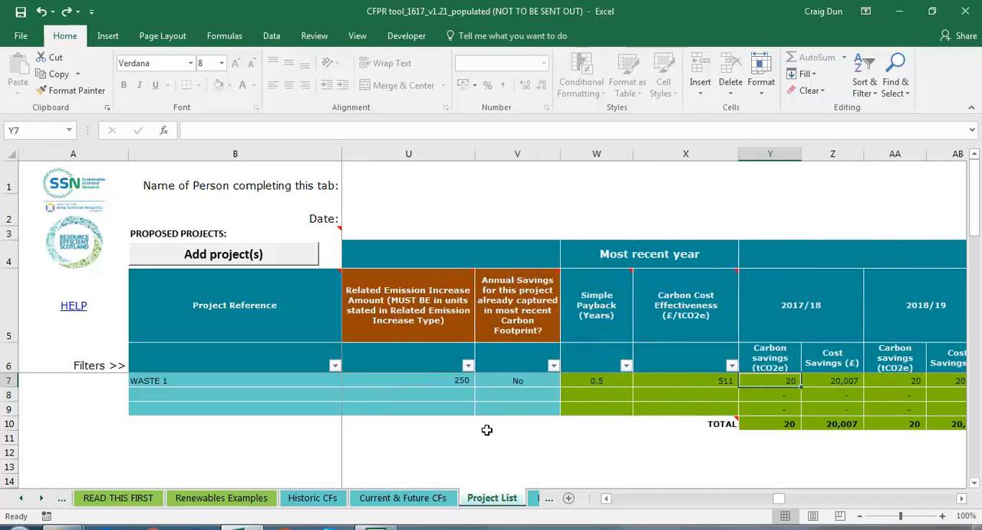
key(Left)
key(Left)
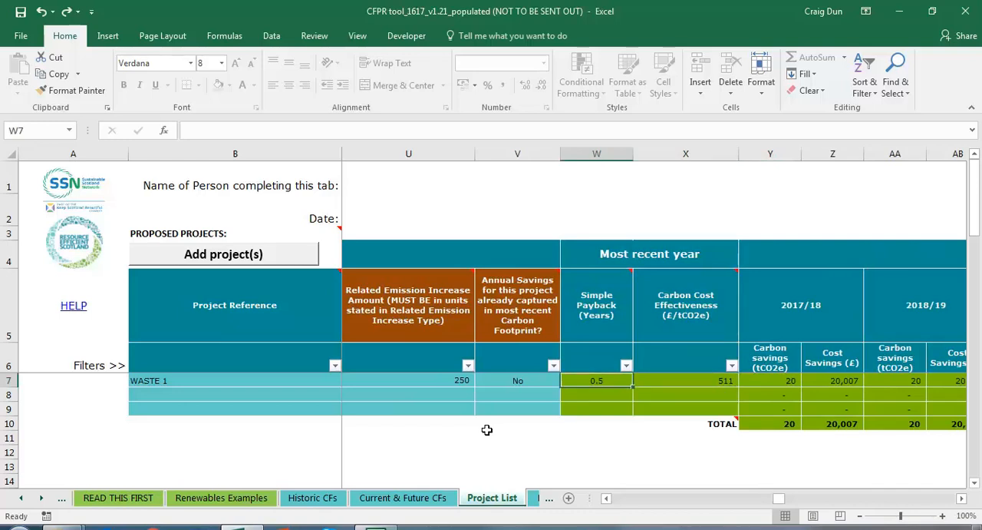
key(Right)
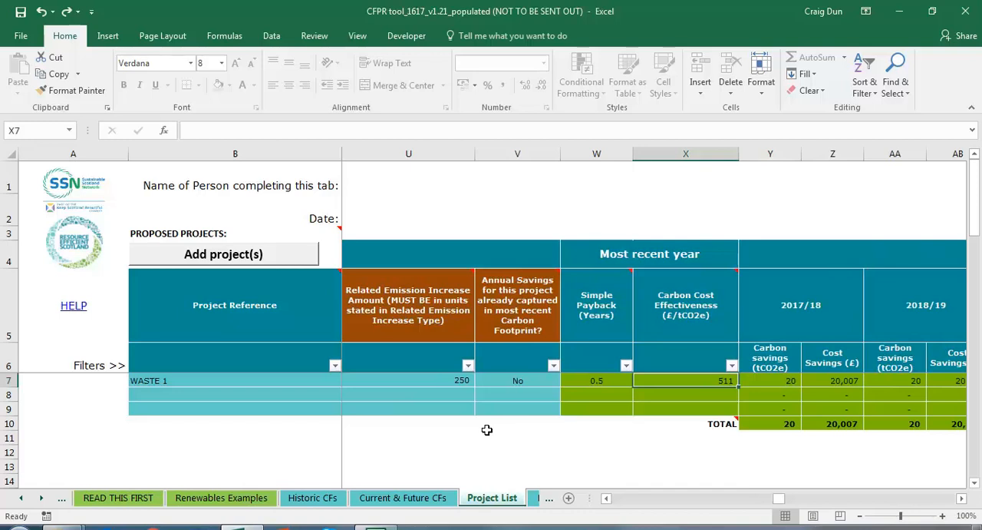
key(Right)
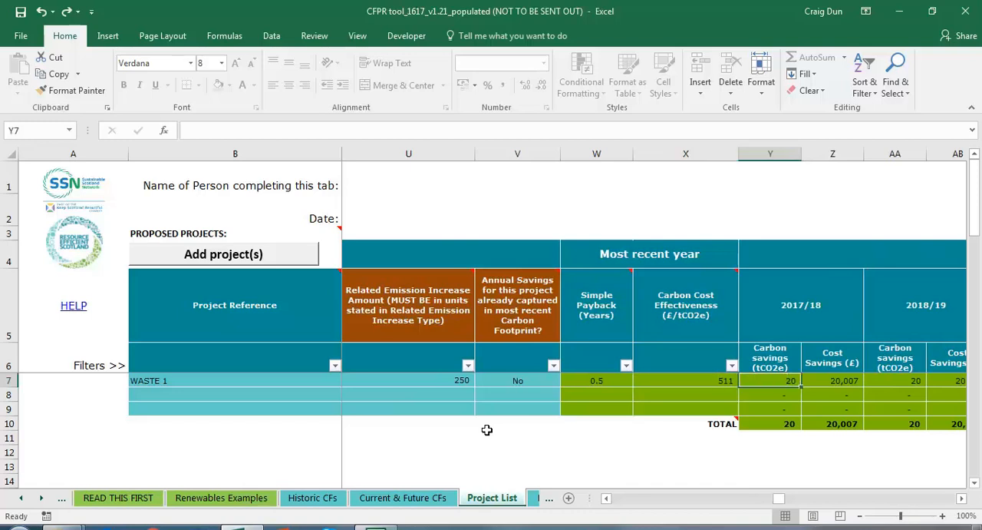
key(Right)
key(Right)
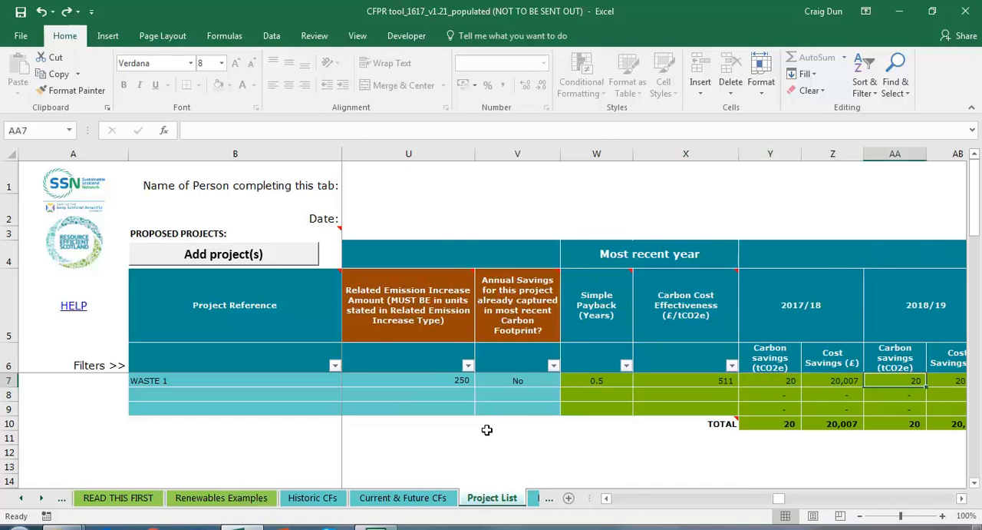
key(Right)
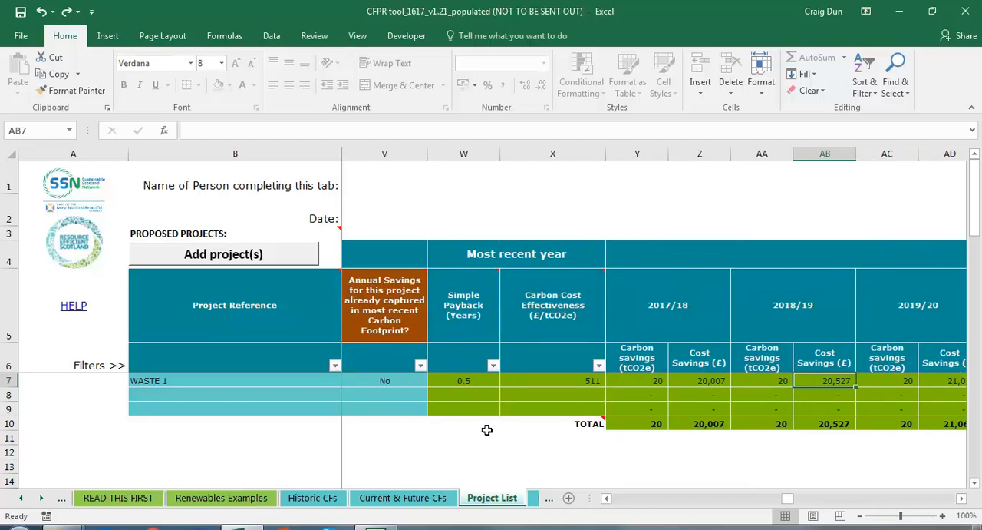
key(Right)
key(Right)
key(Right)
key(Right)
key(Right)
key(Right)
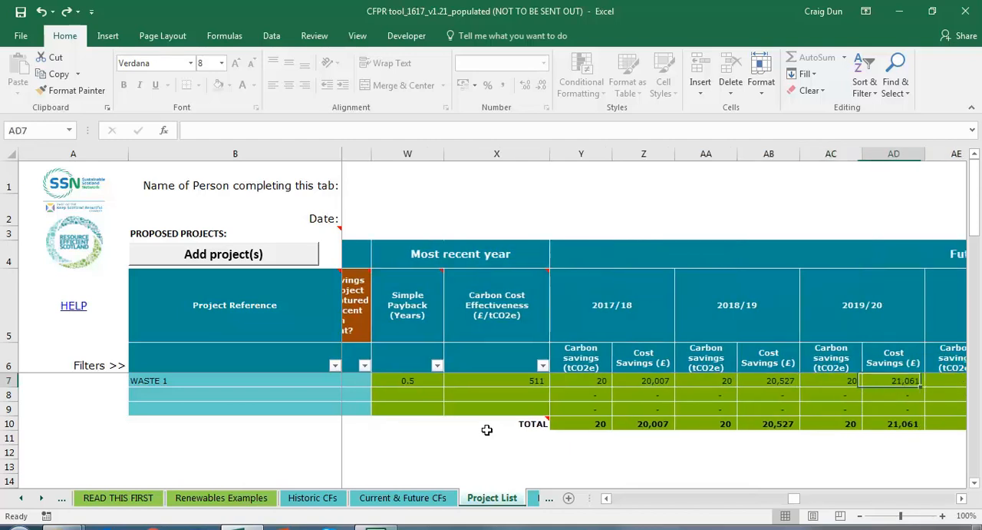
Step: Enter "xxx" as the user note for project WASTE 1
key(Right)
key(Right)
key(Right)
key(Right)
key(Right)
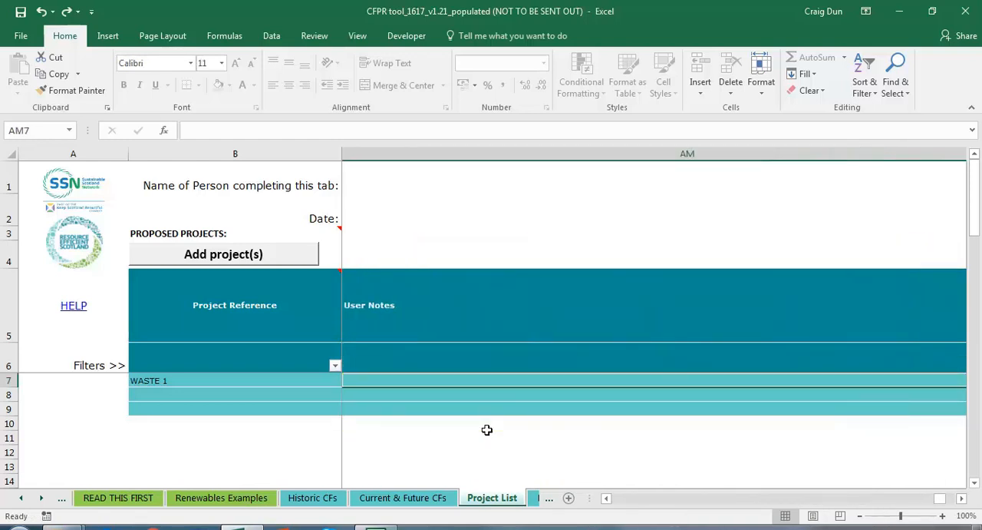
text(xxx)
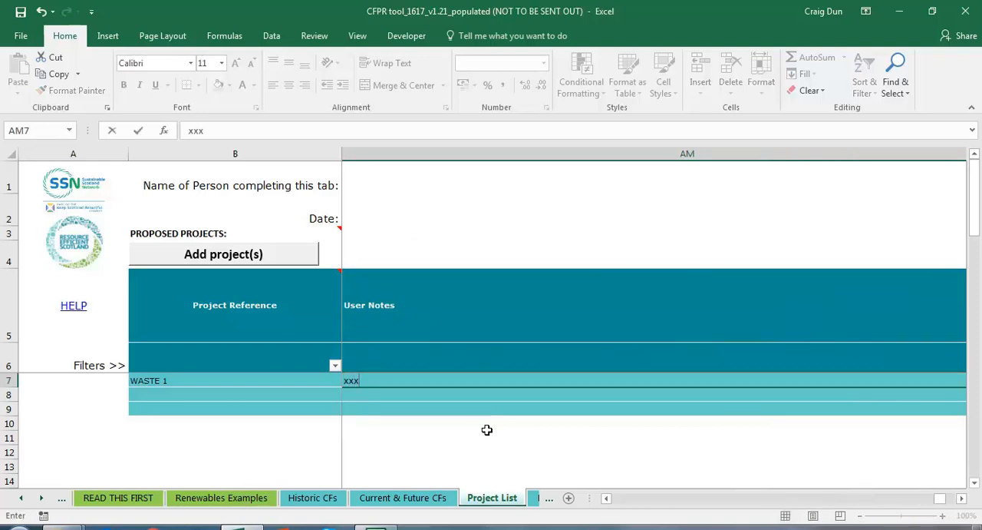
key(Return)
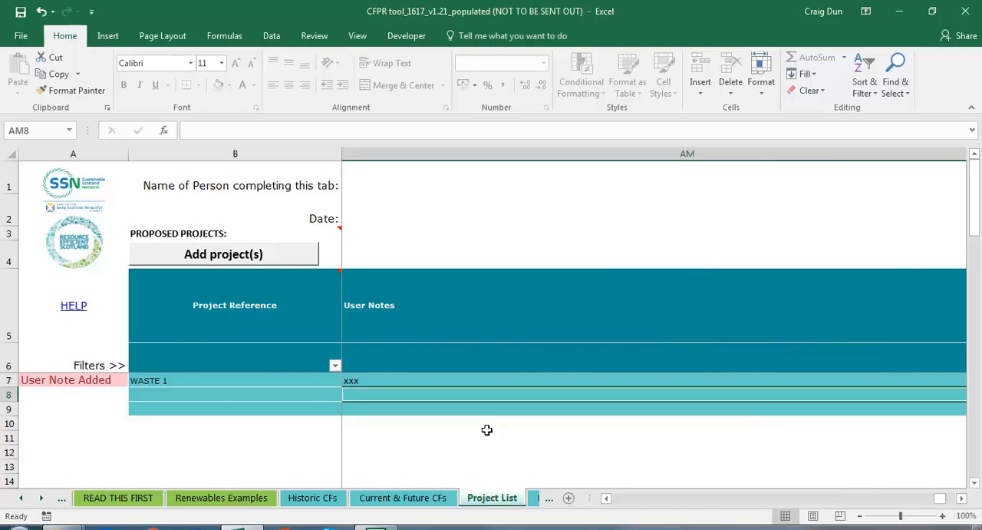
Step: Start a new project in the first empty row below WASTE 1 with the text project reference 0001
click(105, 382)
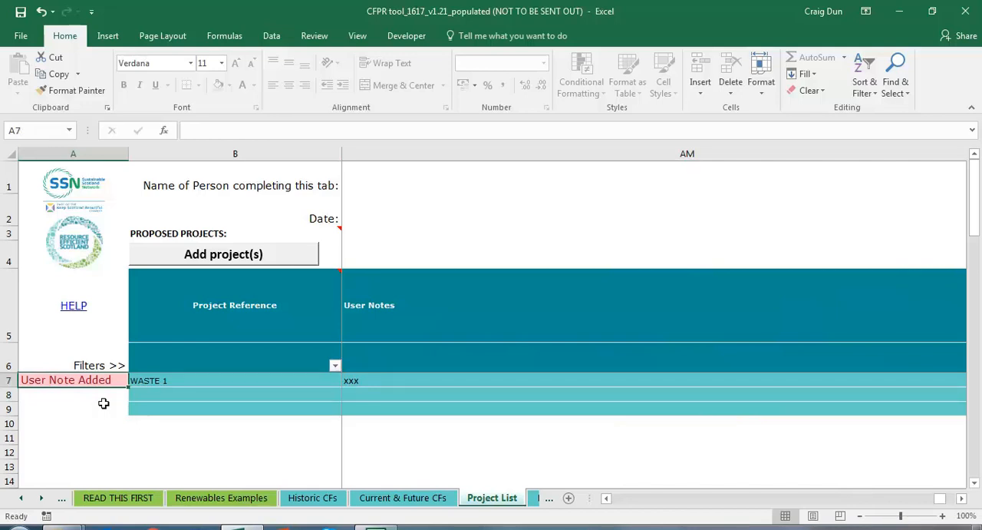
click(181, 395)
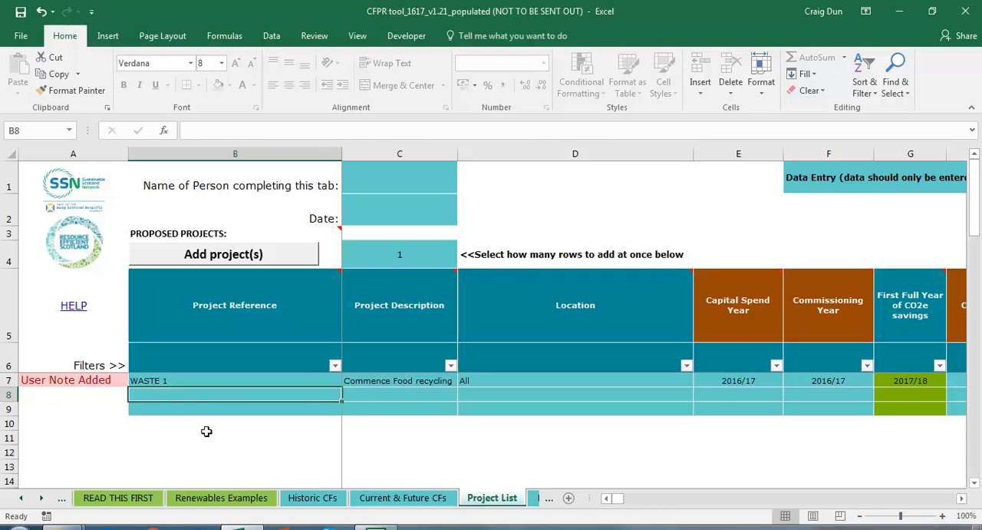
text(e)
key(BackSpace)
text('00011)
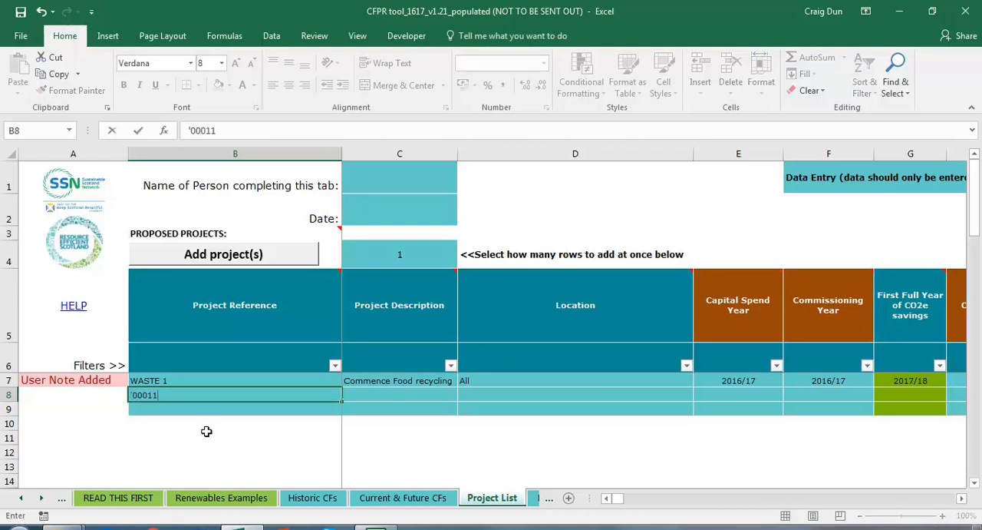
key(BackSpace)
key(Tab)
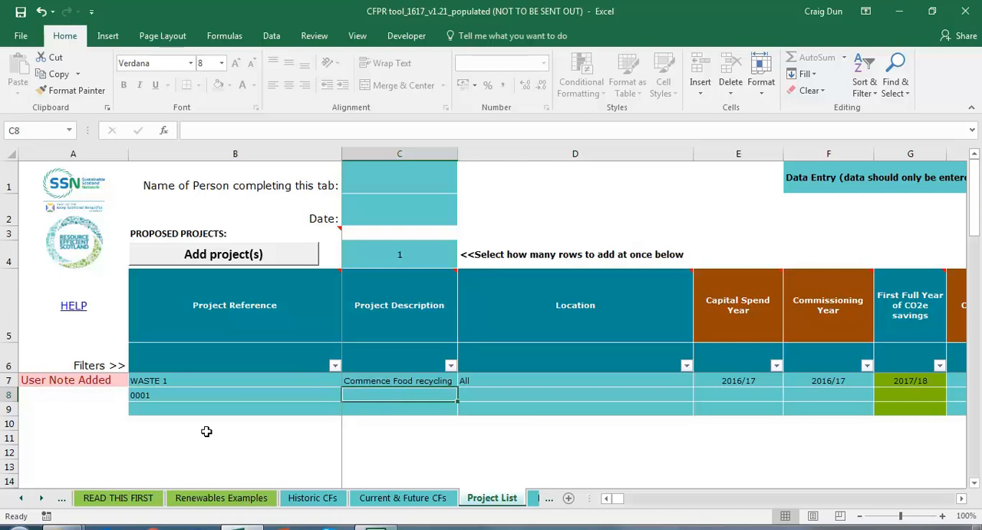
Step: Describe project 0001 as "LED lighting project" and set its location to "Building 1"
text(LED)
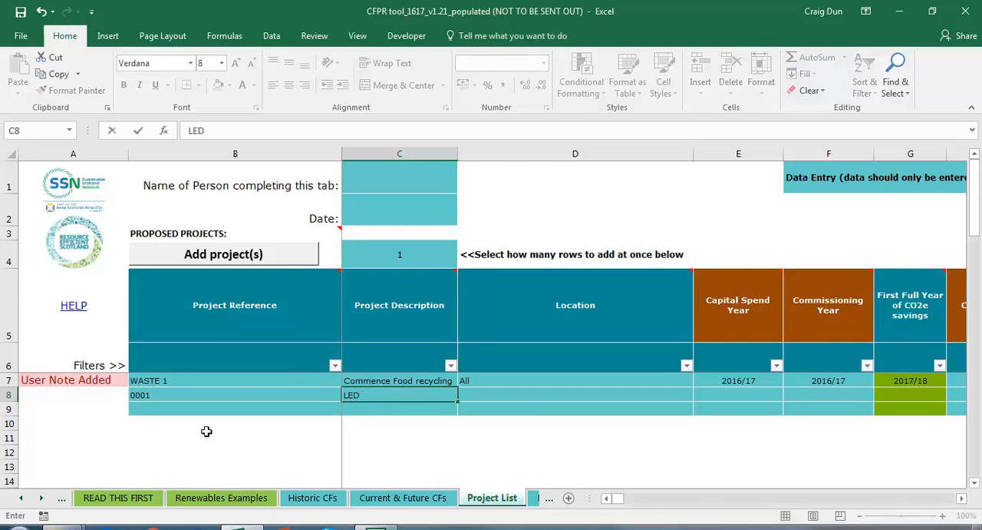
text( lighting proj)
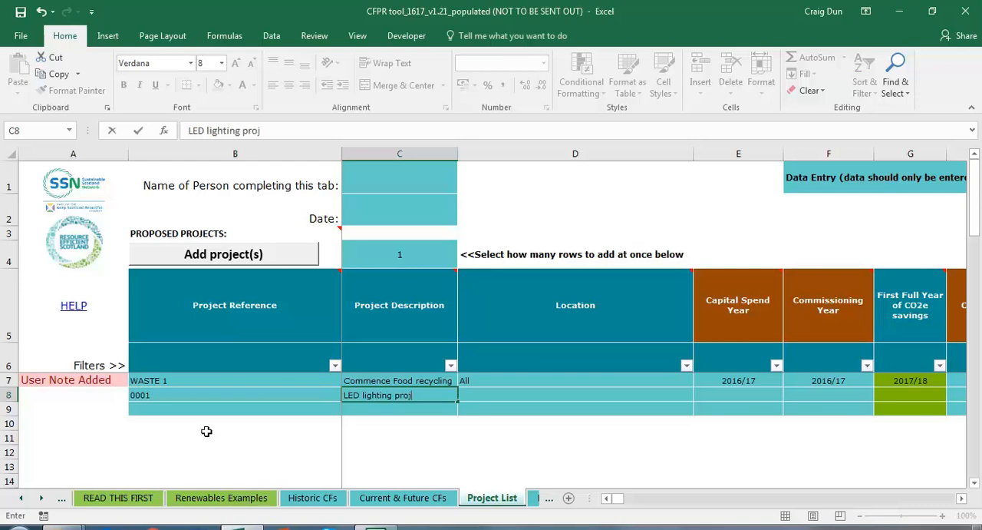
text(ect)
key(Tab)
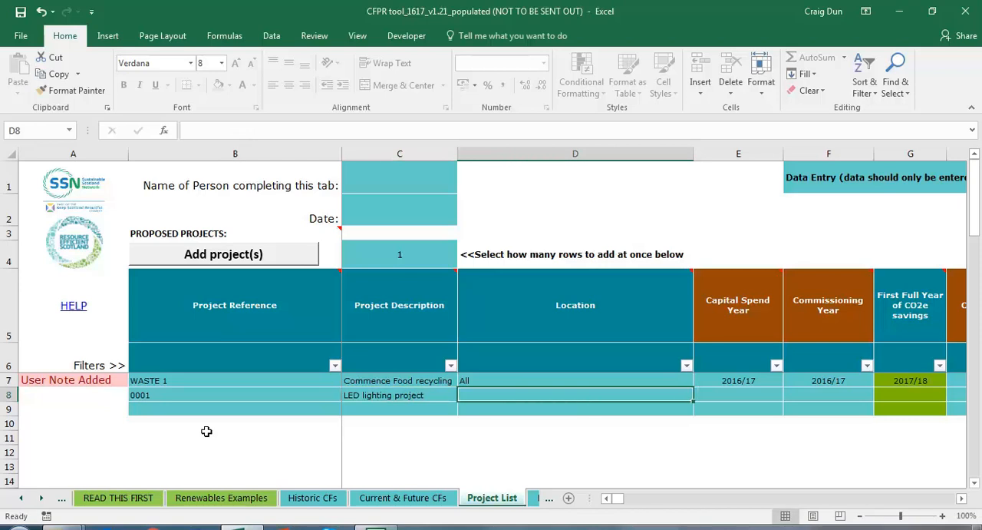
text(Building)
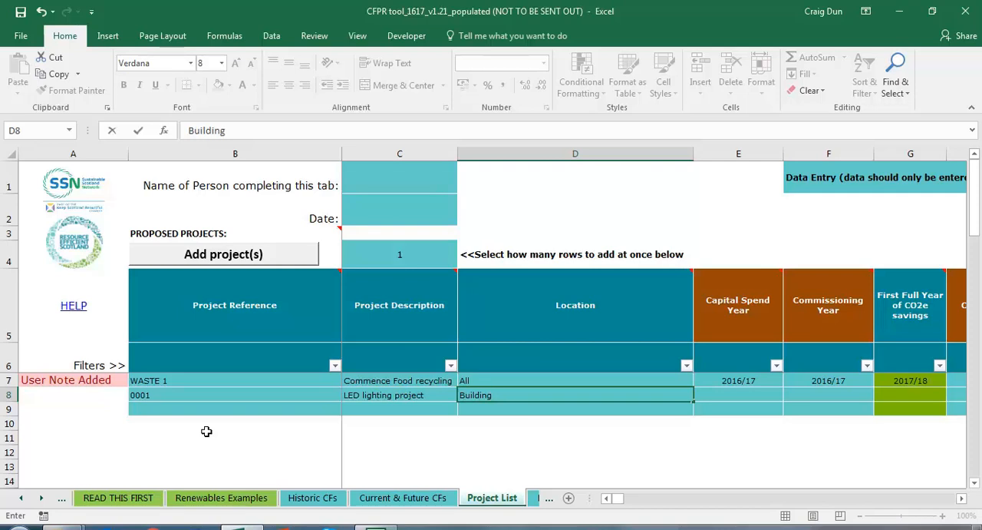
text( 1)
key(Tab)
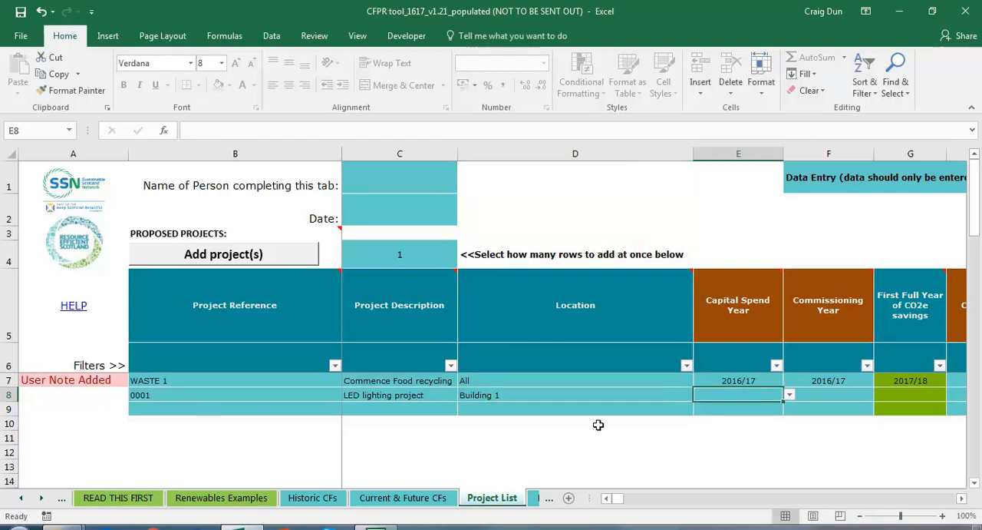
Step: Set both the capital spend year and the commissioning year of project 0001 to 2016/17
click(790, 394)
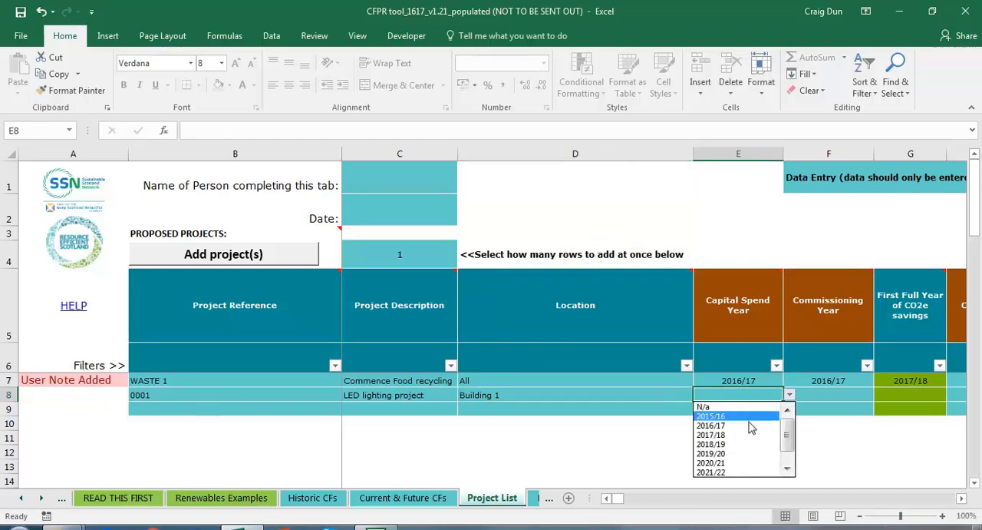
click(752, 424)
click(844, 392)
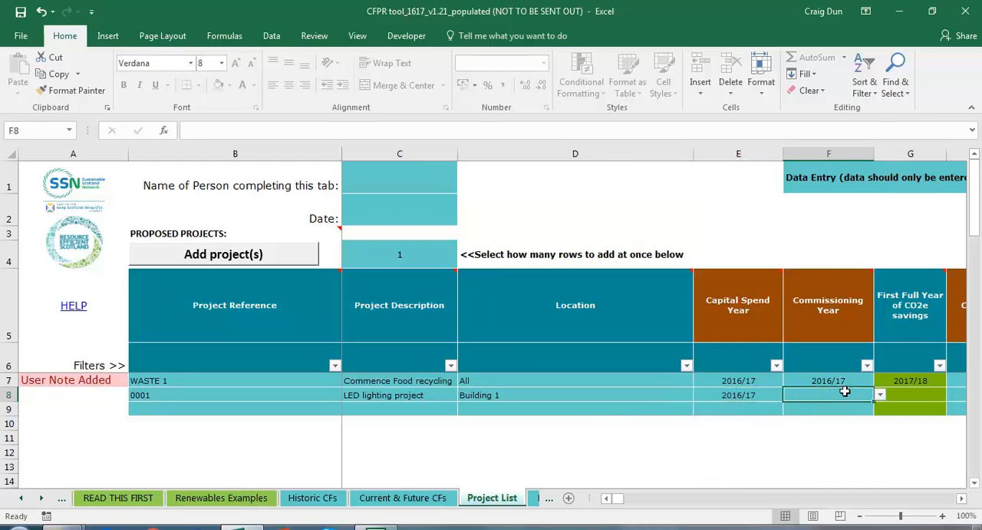
click(880, 394)
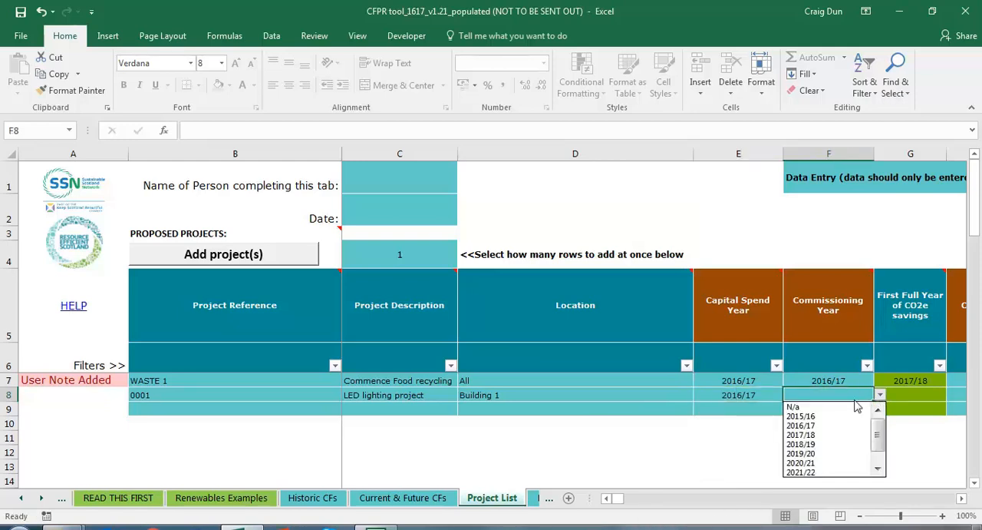
click(844, 425)
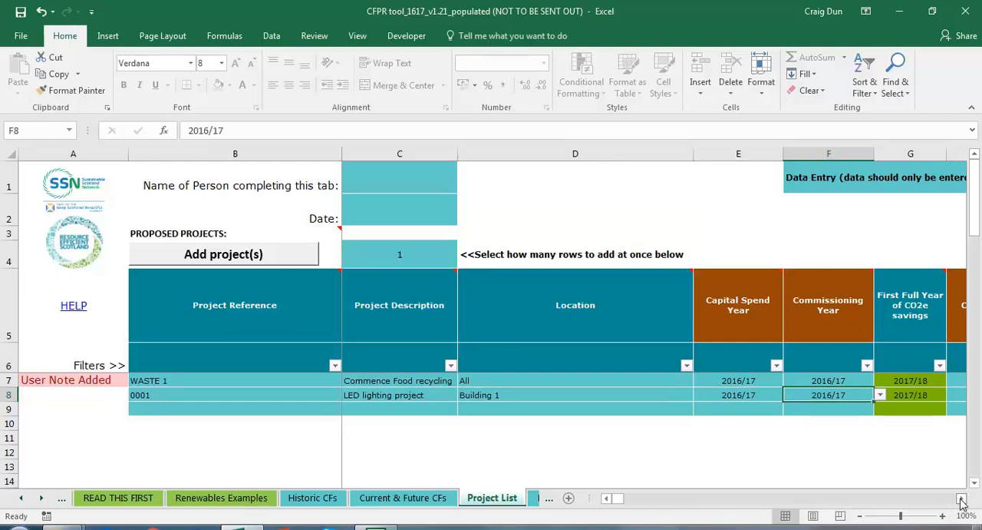
Step: Enter a capital cost of £75,000 and an additional annual operation/maintenance saving of £150 for project 0001
click(962, 501)
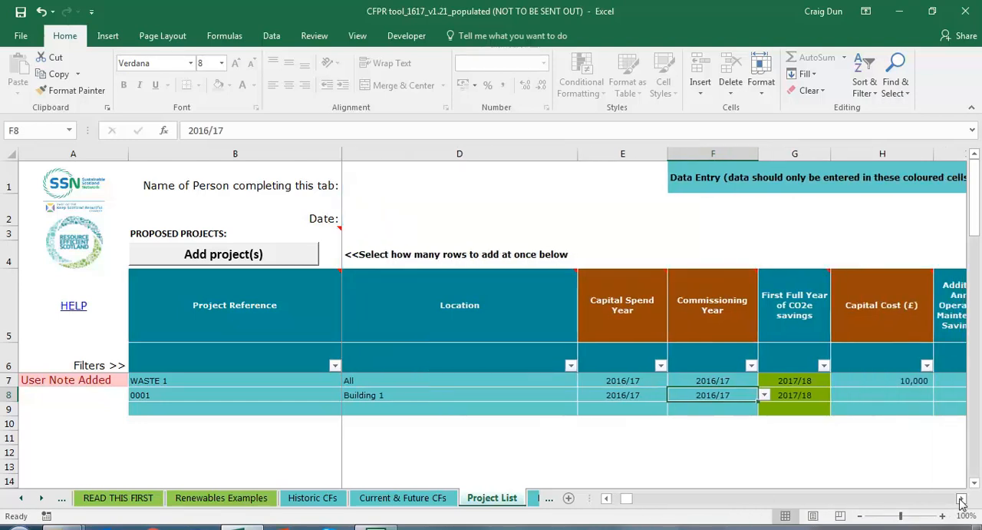
click(962, 500)
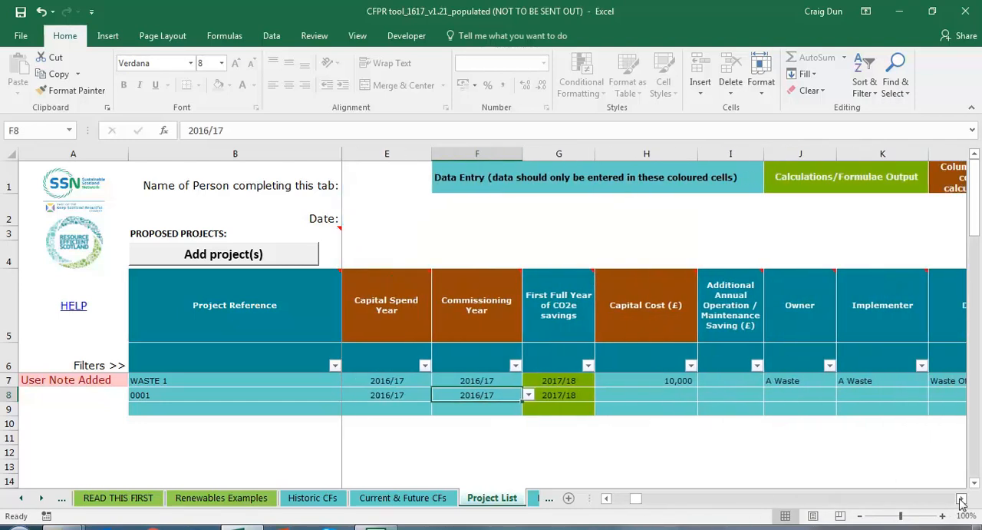
click(678, 394)
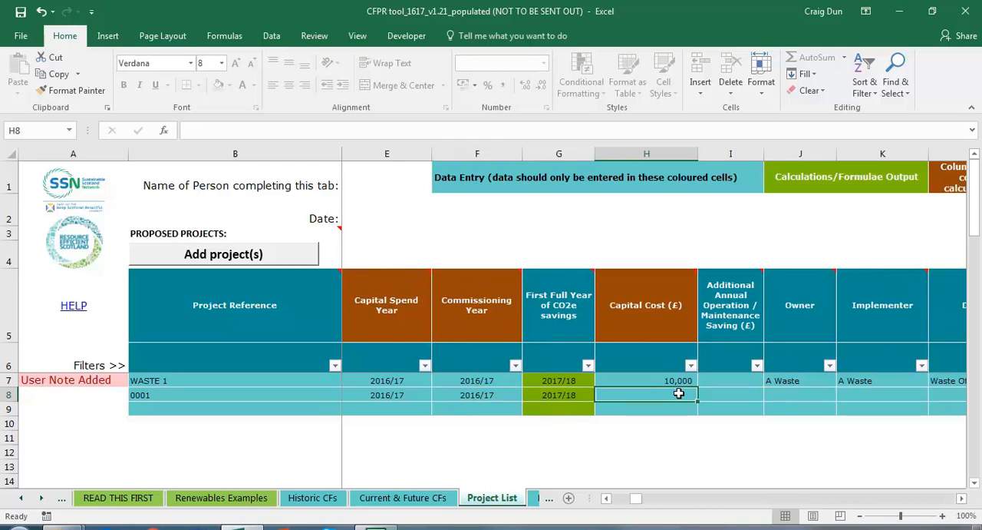
text(750000)
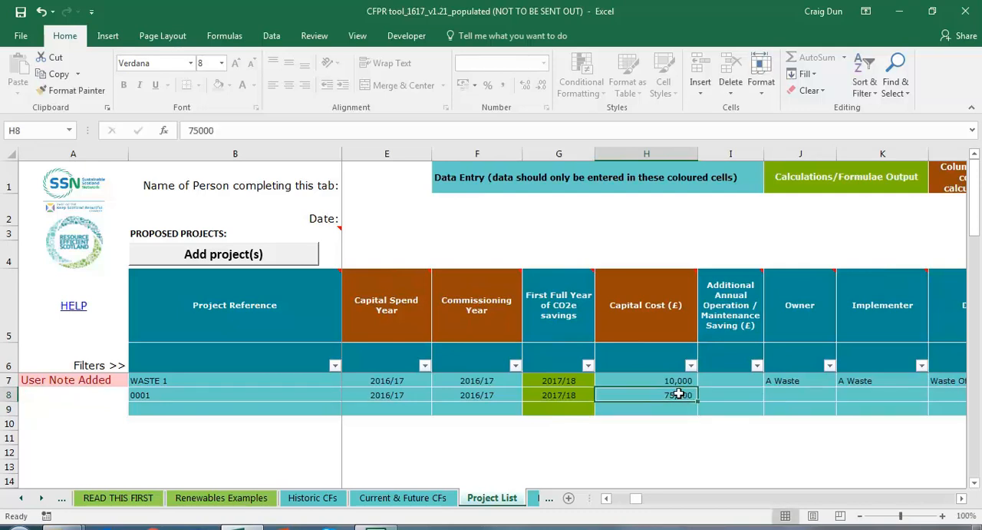
key(Tab)
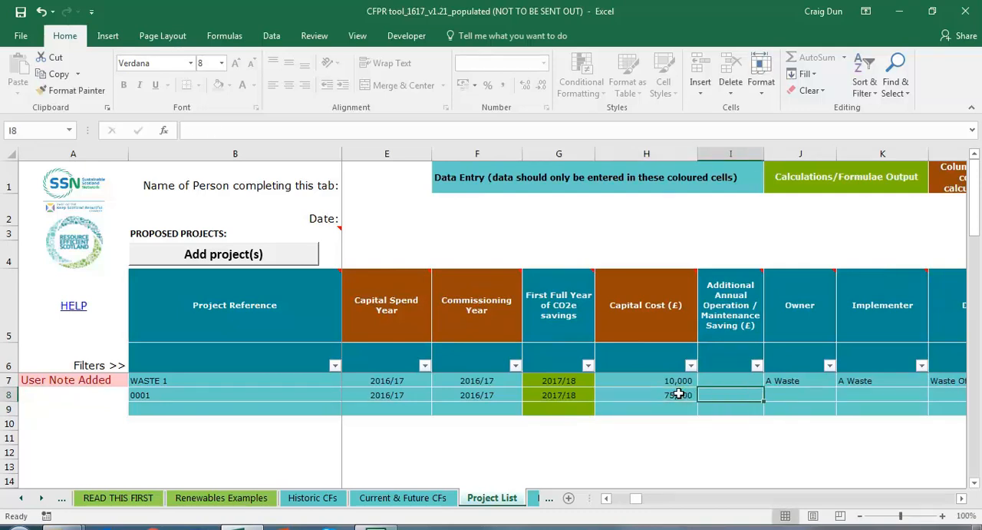
text(15)
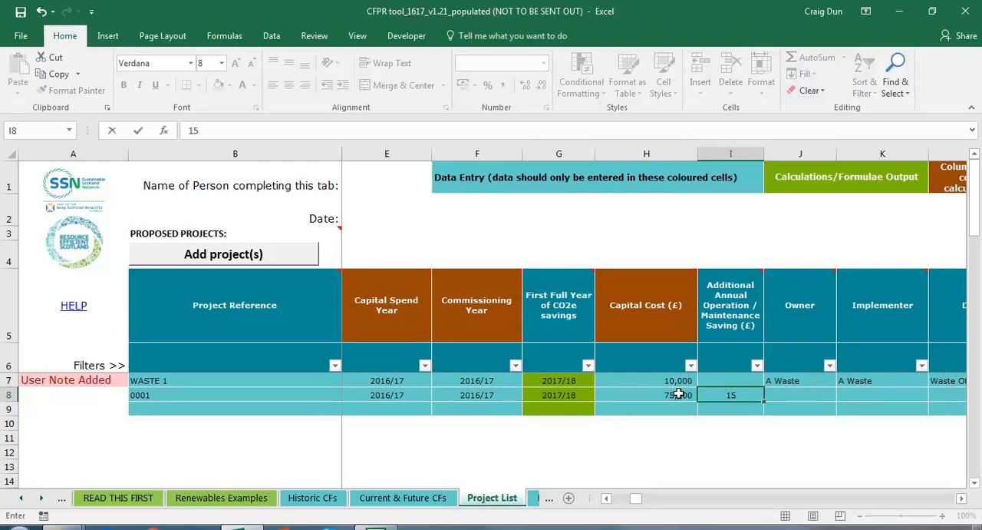
text(0)
key(Tab)
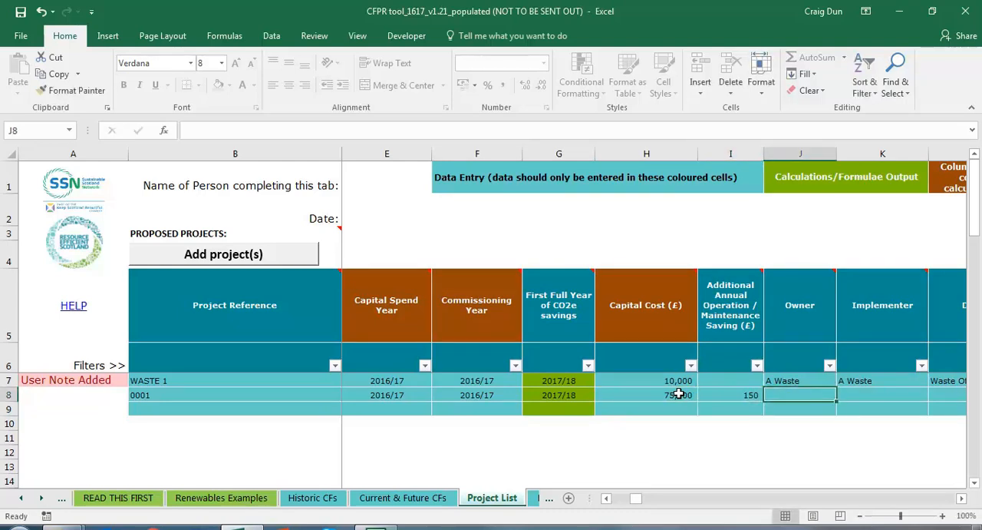
Step: Enter "A Name" as the owner of project 0001
key(Tab)
key(Tab)
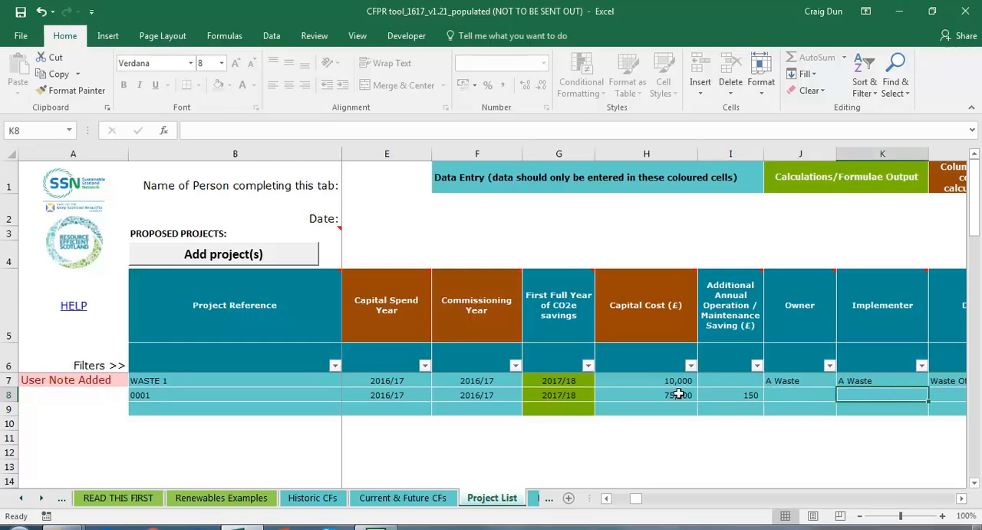
key(Tab)
key(shift+Tab)
key(shift+Tab)
key(shift+Tab)
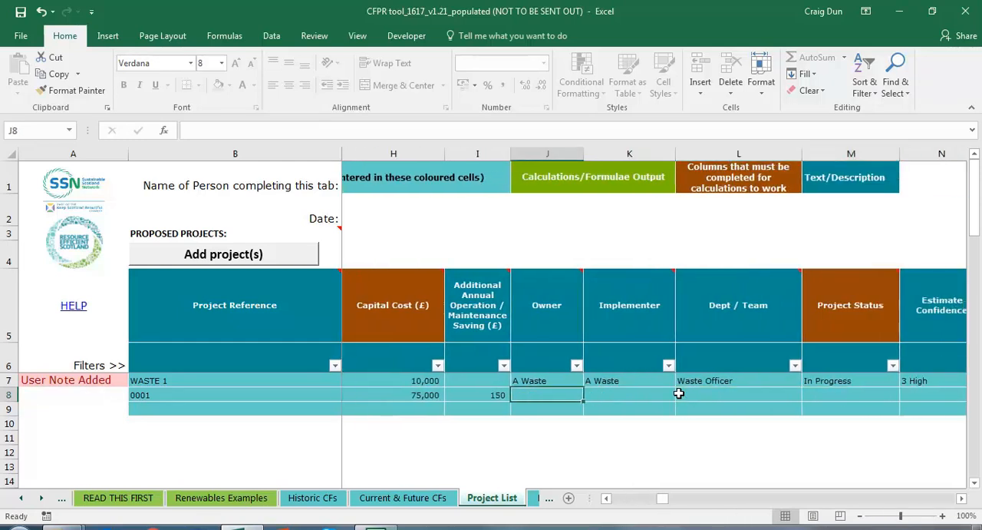
text(A Waste)
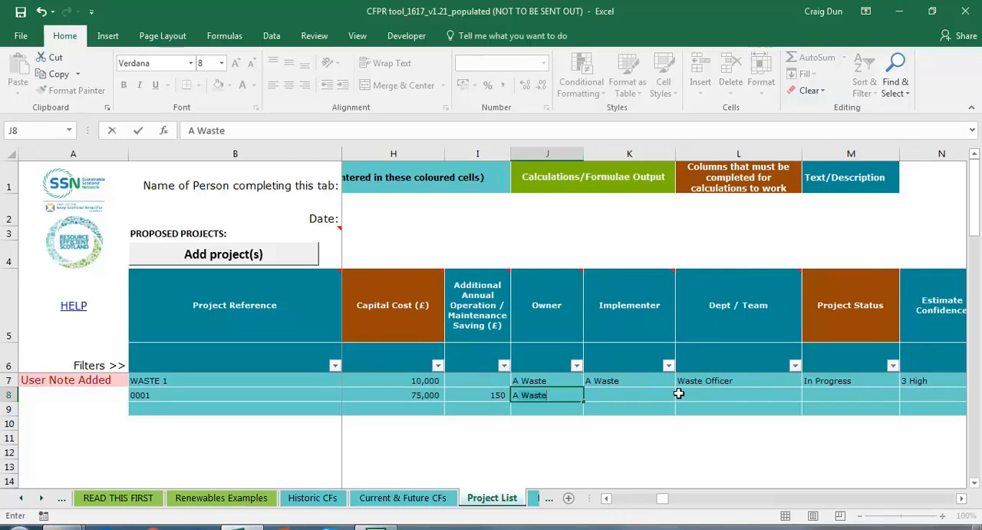
key(BackSpace)
key(BackSpace)
key(BackSpace)
key(BackSpace)
key(BackSpace)
key(BackSpace)
text(Nm)
key(BackSpace)
text(ame)
key(Tab)
Step: Enter "A Name" as the implementer of project 0001
text(ANa)
key(BackSpace)
key(BackSpace)
text(N)
key(BackSpace)
text(n)
key(BackSpace)
text(Name)
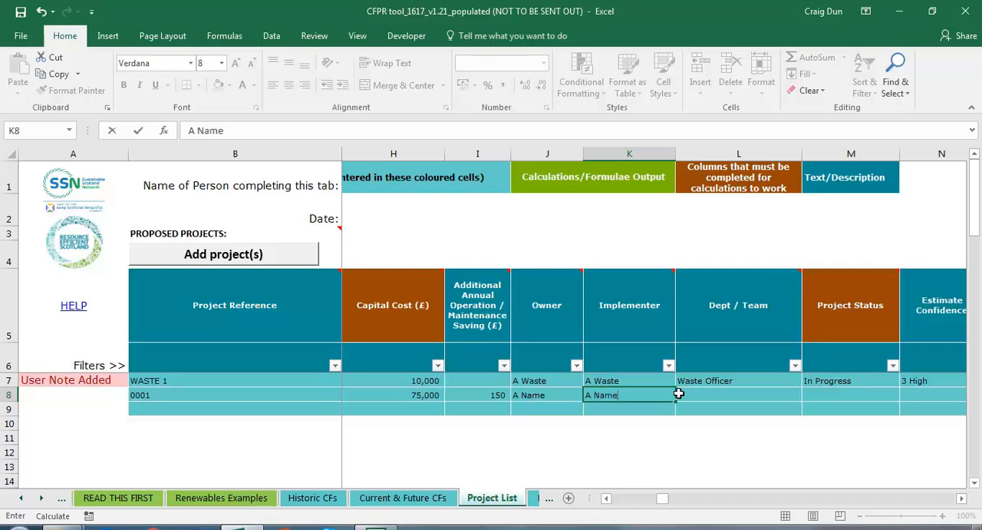
key(Tab)
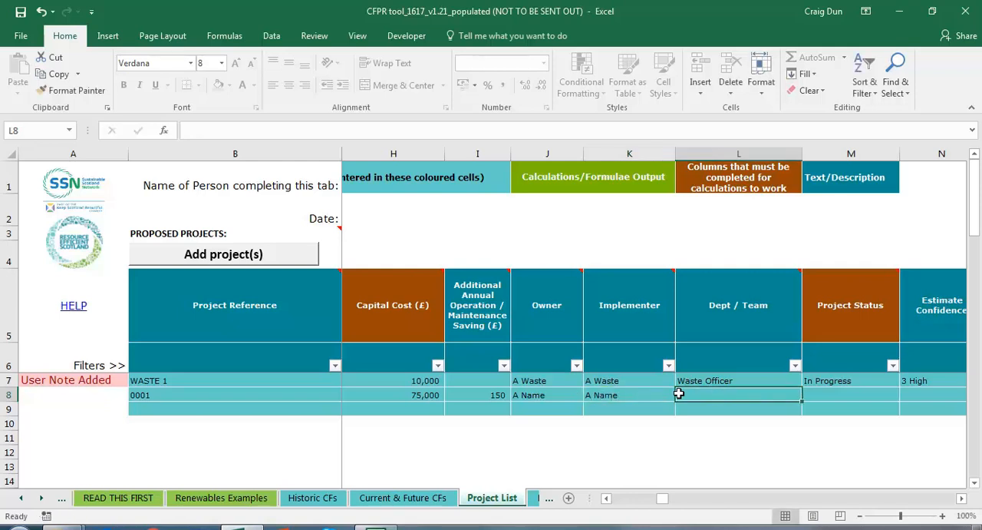
Step: Set project 0001's department/team to "Energy Officer" and its project status to Funding Approved
text(Ener)
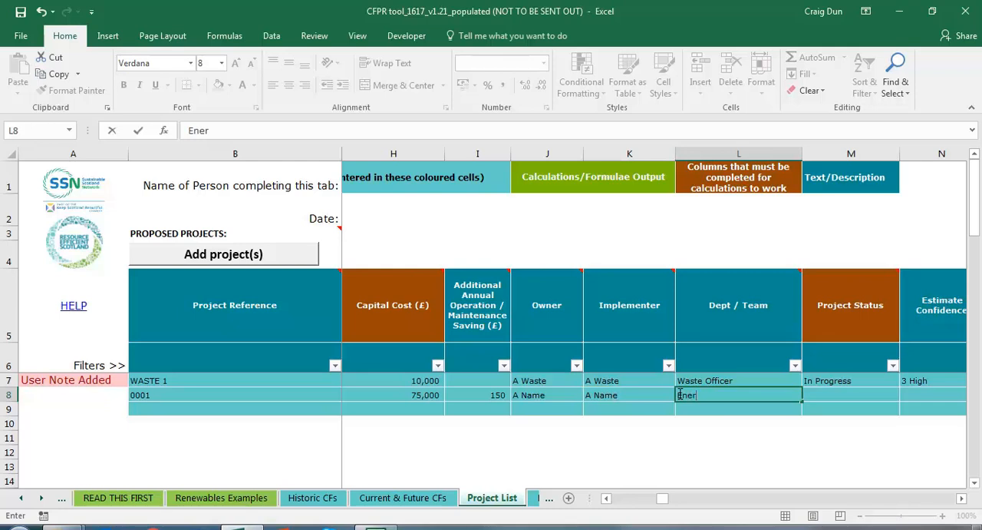
text(gy Officer)
key(Tab)
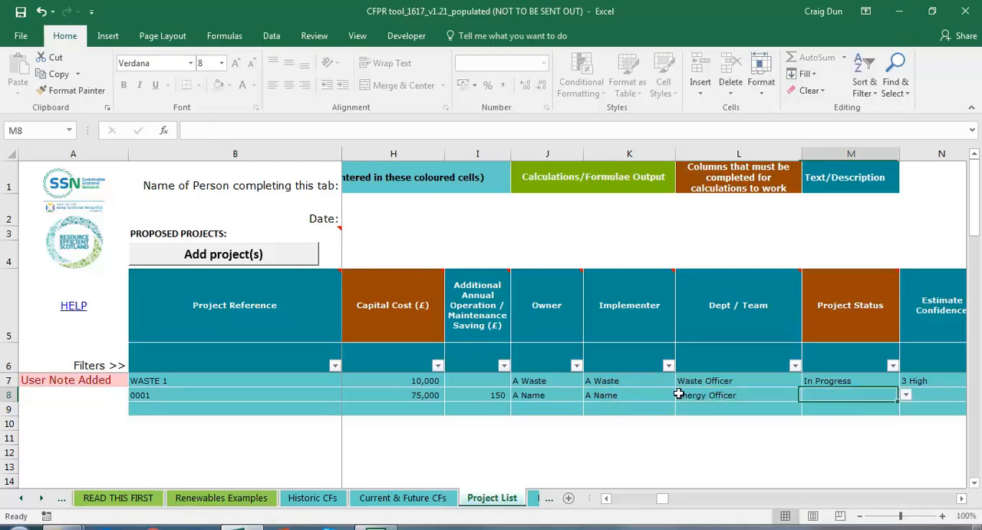
click(906, 395)
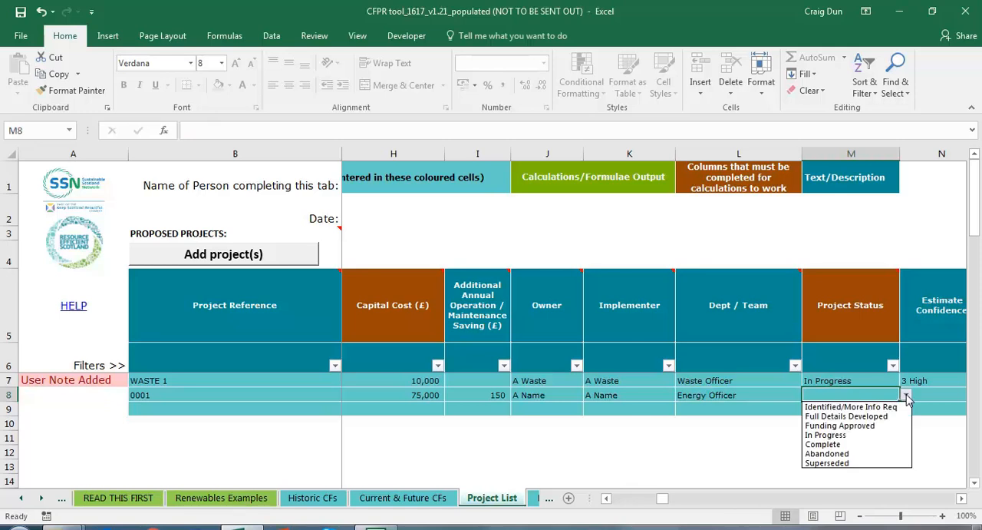
click(845, 425)
Step: Set the estimate confidence of project 0001 to 2 Medium
click(964, 498)
click(964, 499)
click(806, 391)
click(821, 395)
click(776, 414)
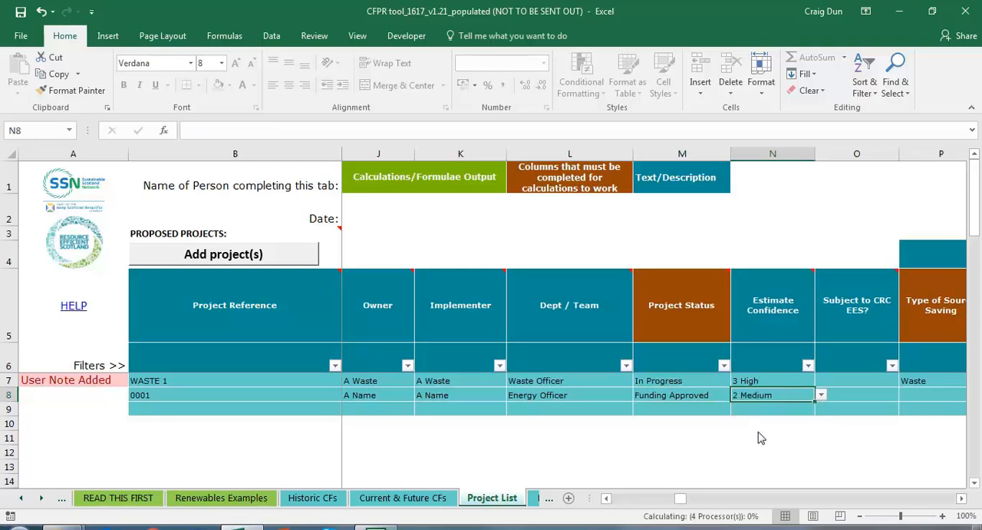
Step: Mark project 0001 as subject to CRC EES by choosing Yes
key(Right)
key(Right)
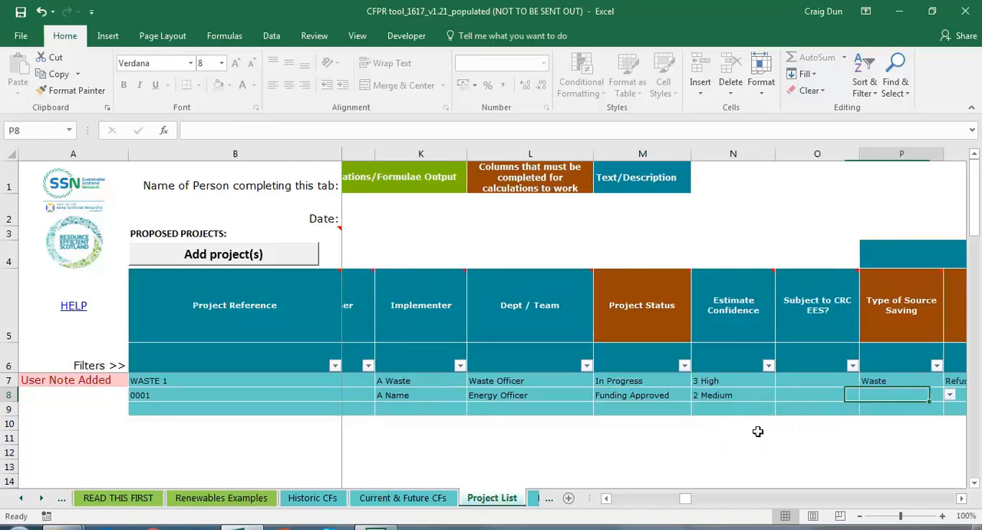
click(804, 396)
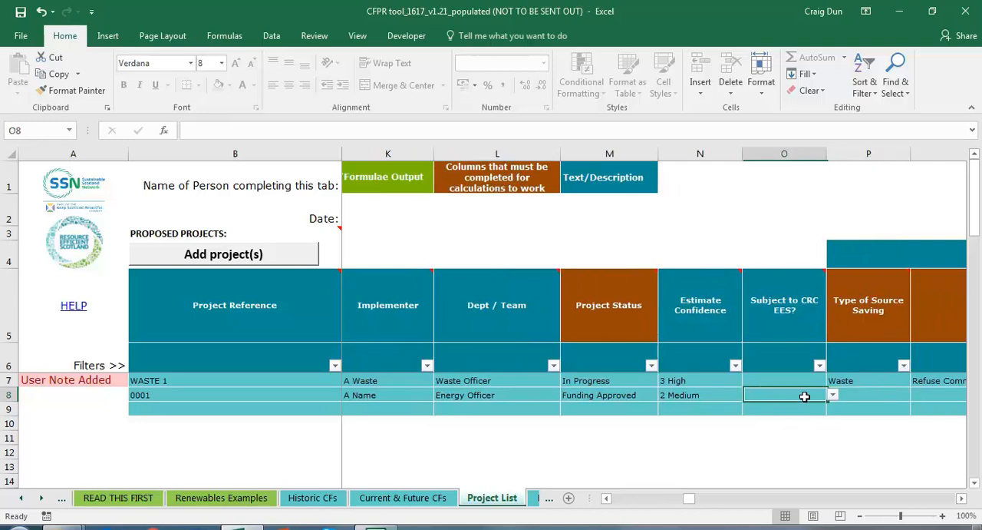
click(832, 394)
click(818, 409)
Step: Set project 0001's type of source saving to Stationary and its type of emission saving to Grid Electricity (kWh)
key(Right)
key(Right)
key(Left)
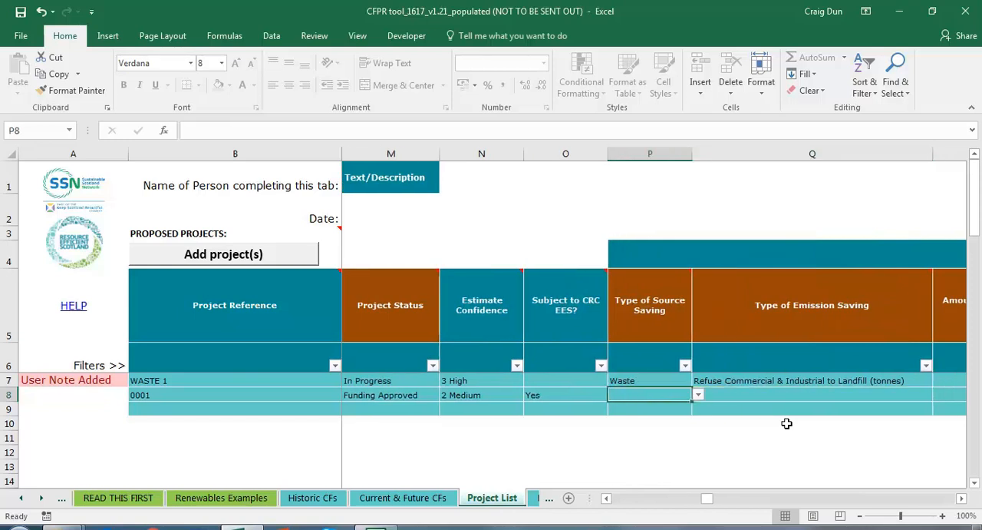
click(699, 395)
click(678, 407)
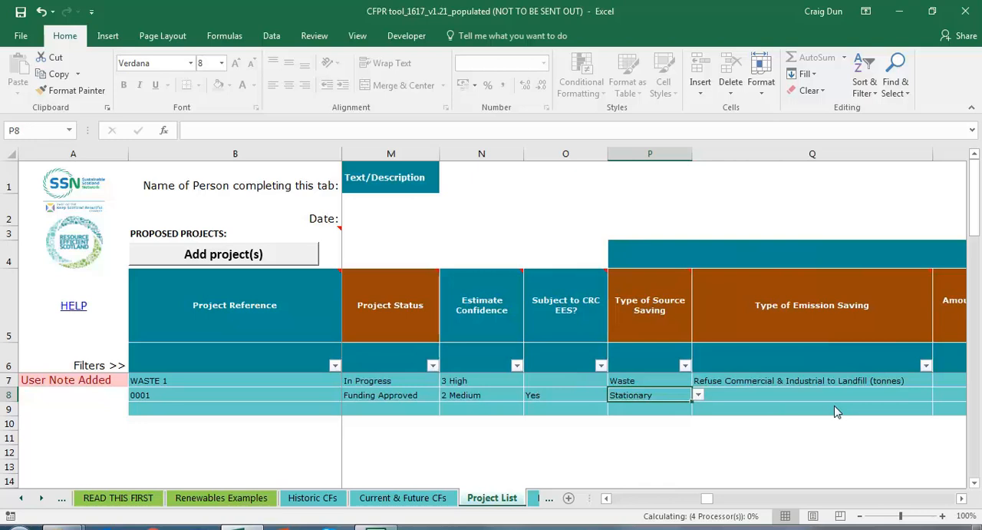
click(910, 398)
click(938, 395)
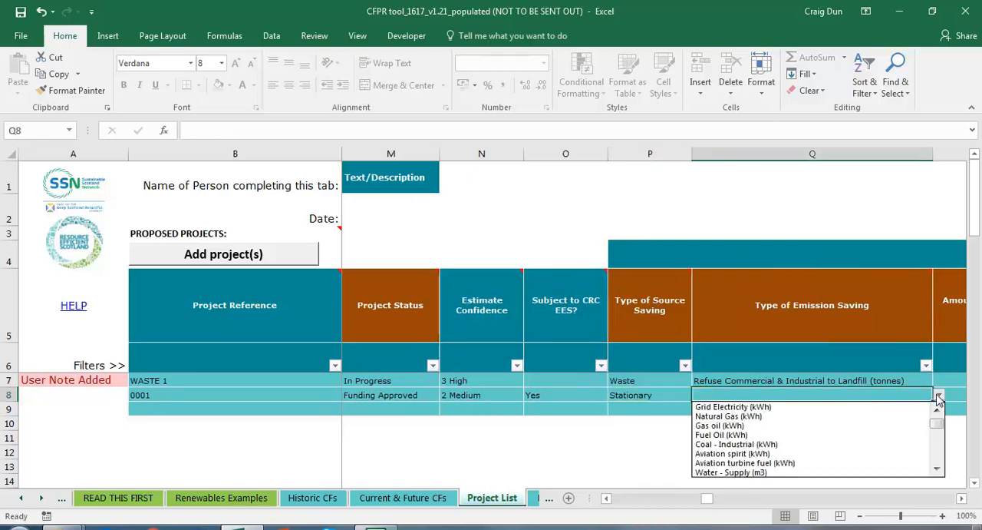
click(868, 408)
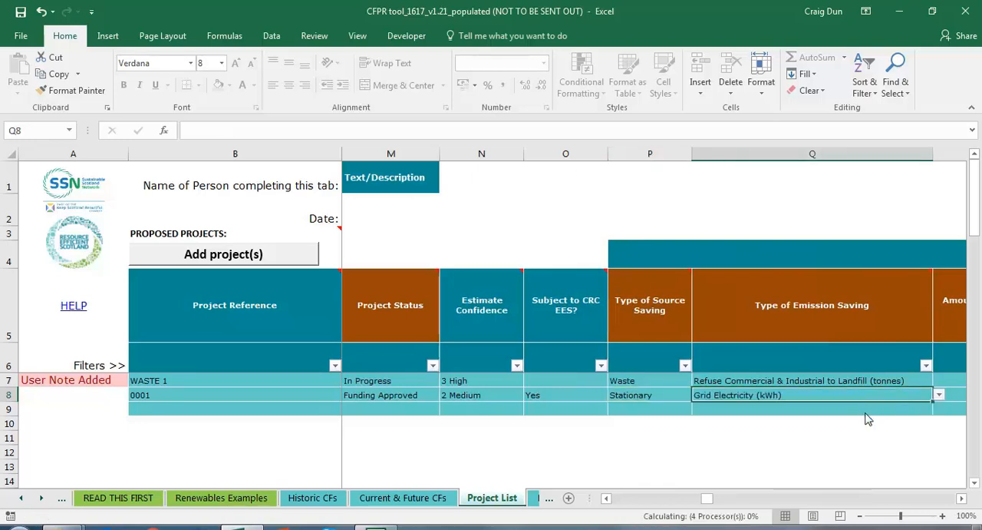
Step: Link project 0001's amount of savings to the grid electricity amount in cell N8 of the Current & Future CFs sheet
click(961, 498)
click(961, 499)
click(961, 498)
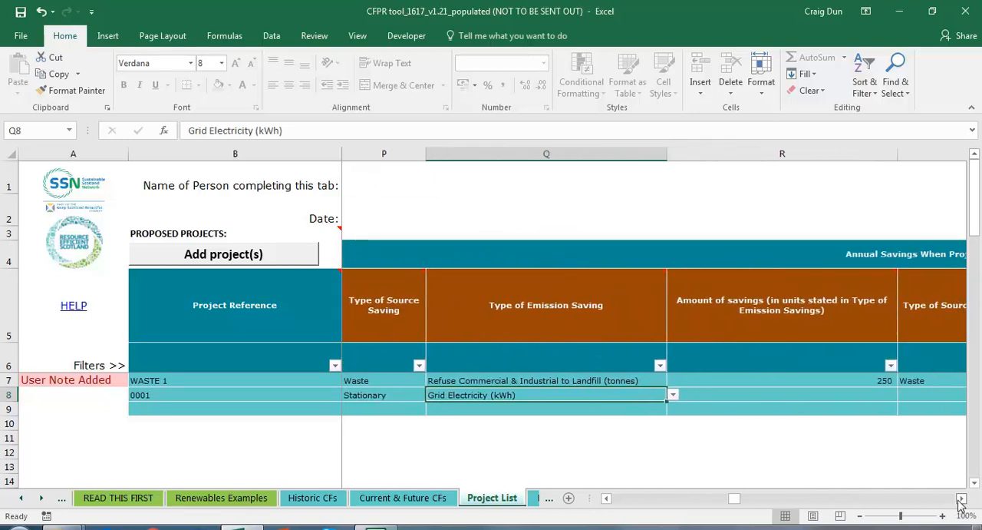
click(842, 394)
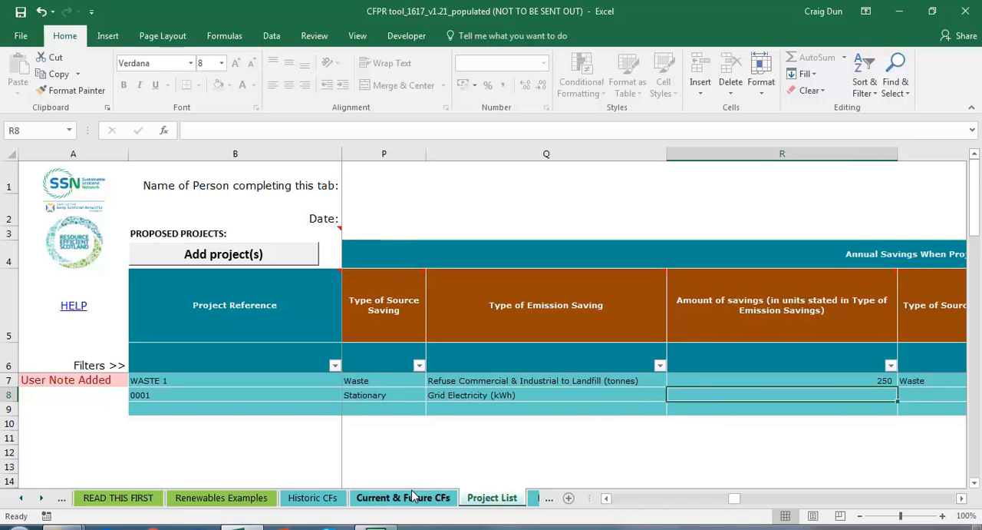
text(=)
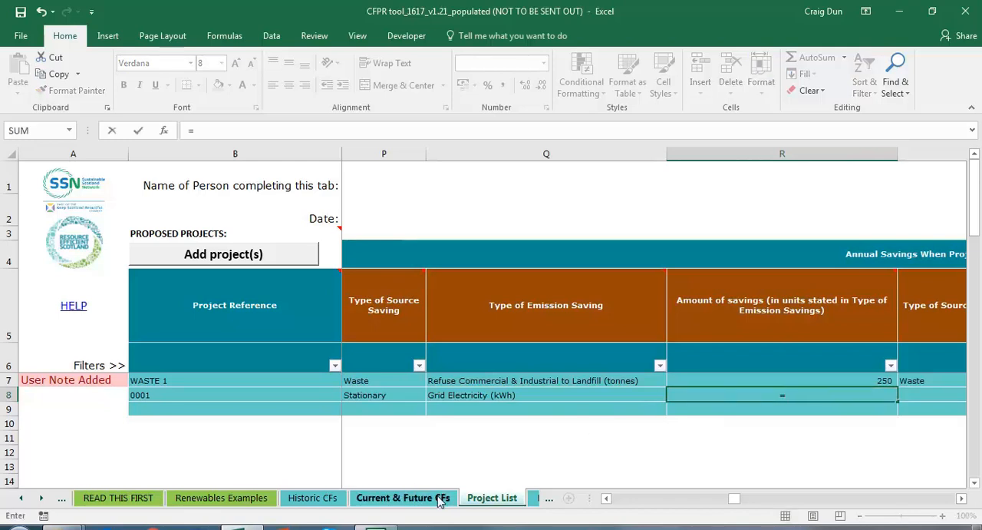
click(435, 499)
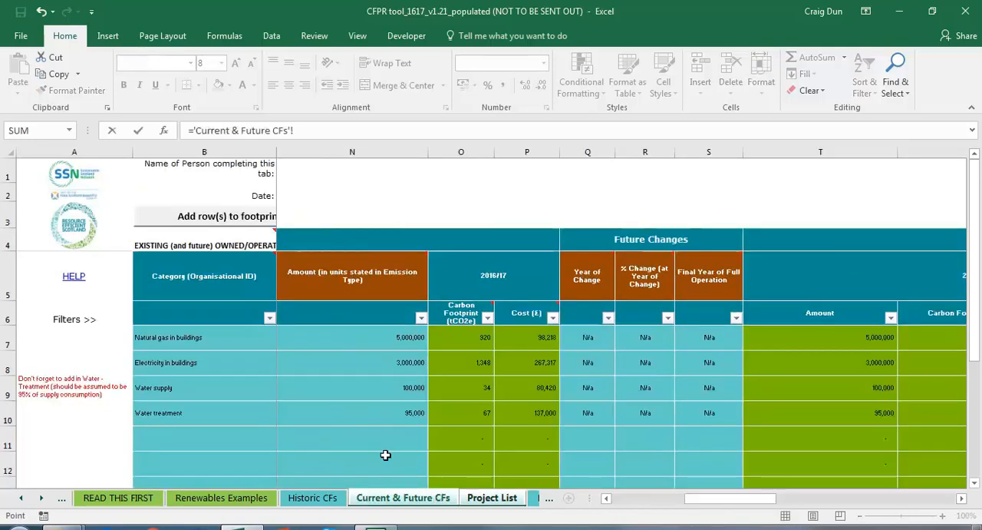
mouse_move(711, 505)
mouse_down()
mouse_move(640, 501)
mouse_move(693, 501)
mouse_up()
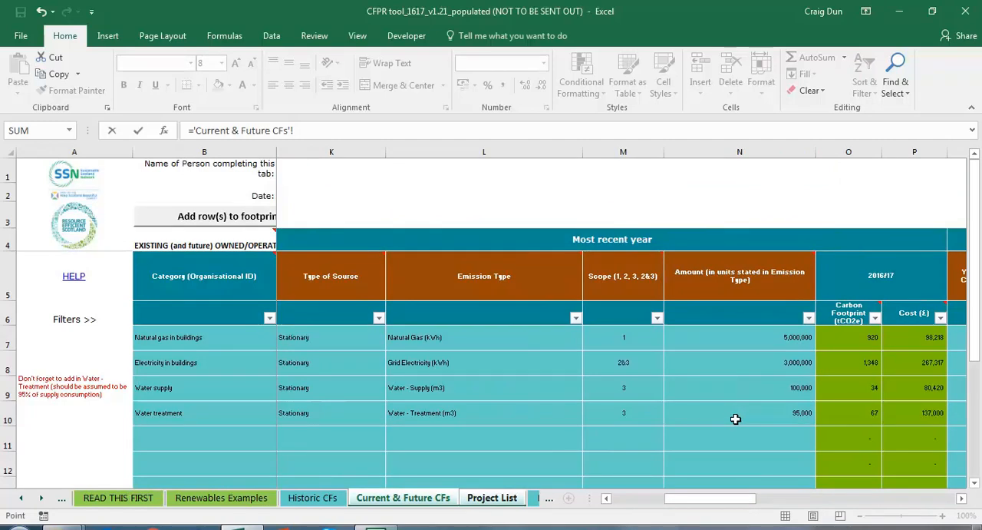
click(758, 365)
key(Return)
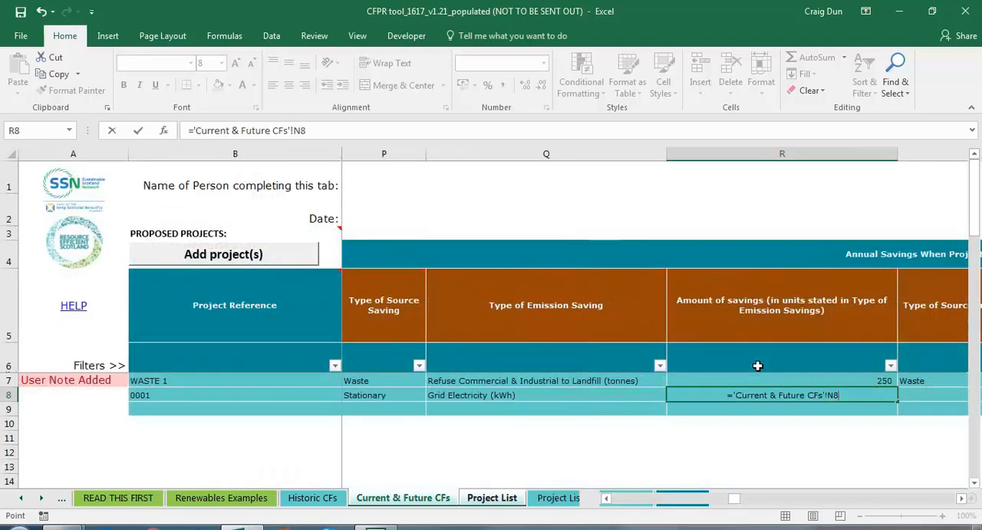
Step: Extend project 0001's amount of savings formula by multiplying the linked consumption by 50% and by 0.25
click(790, 393)
click(344, 131)
text(*50)
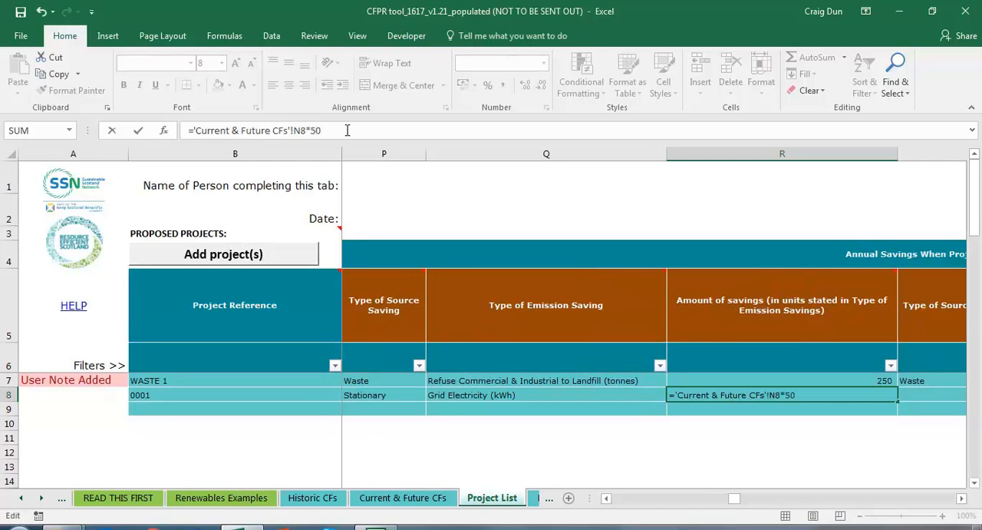
text(%*0.25)
key(Return)
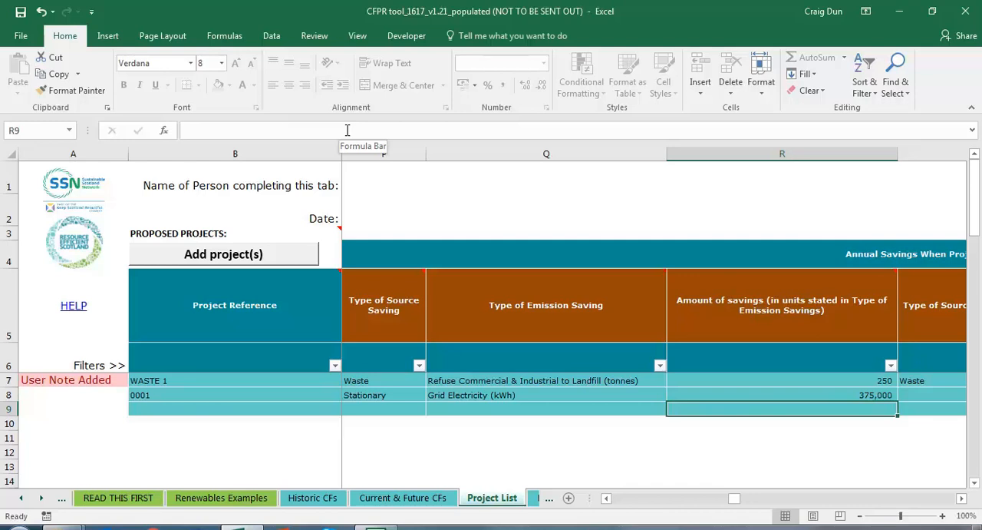
key(Up)
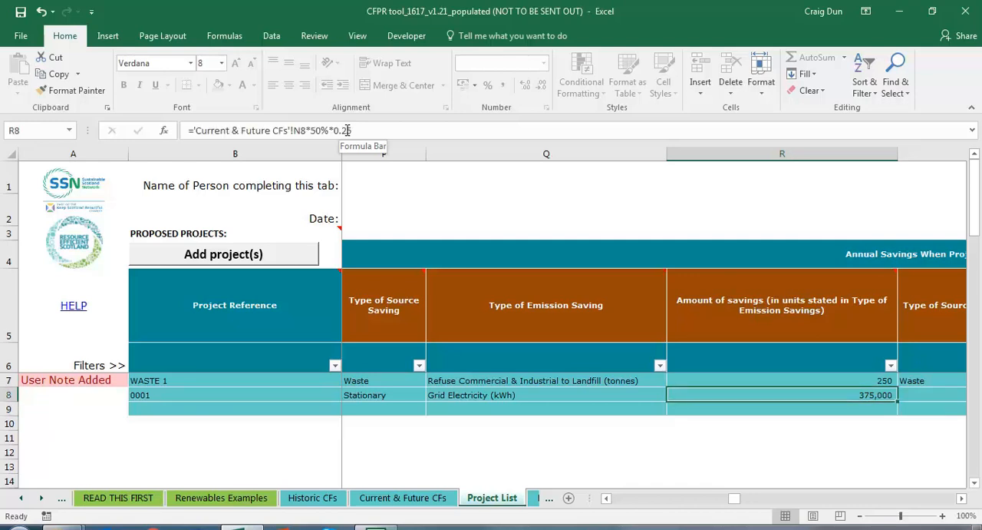
Step: Set project 0001's type of source from related emission increase and its related emission increase type to [None]
key(Right)
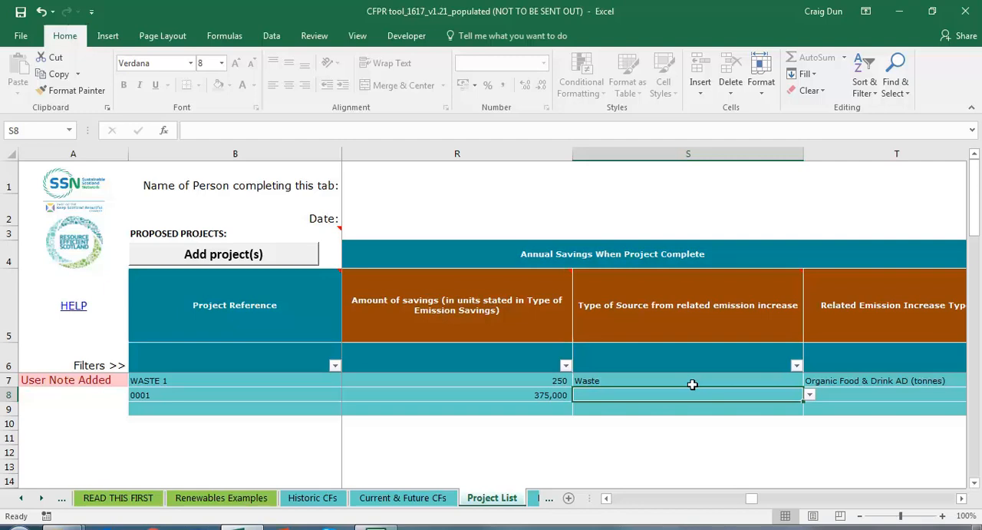
click(810, 395)
click(784, 405)
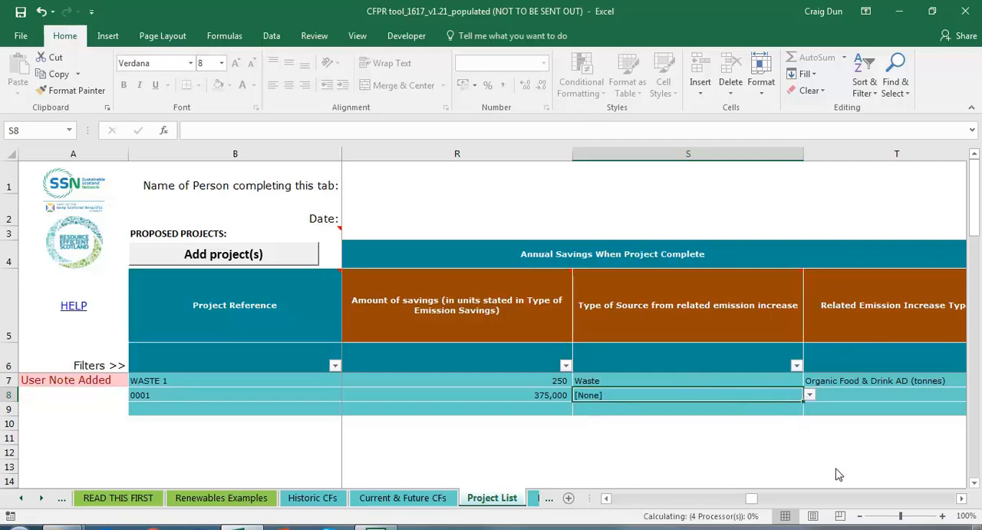
click(961, 497)
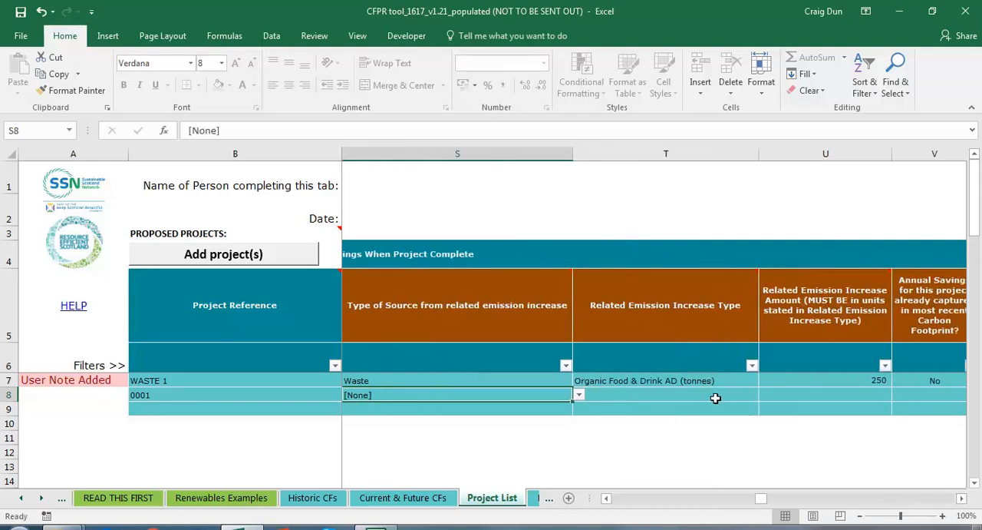
click(733, 393)
click(765, 394)
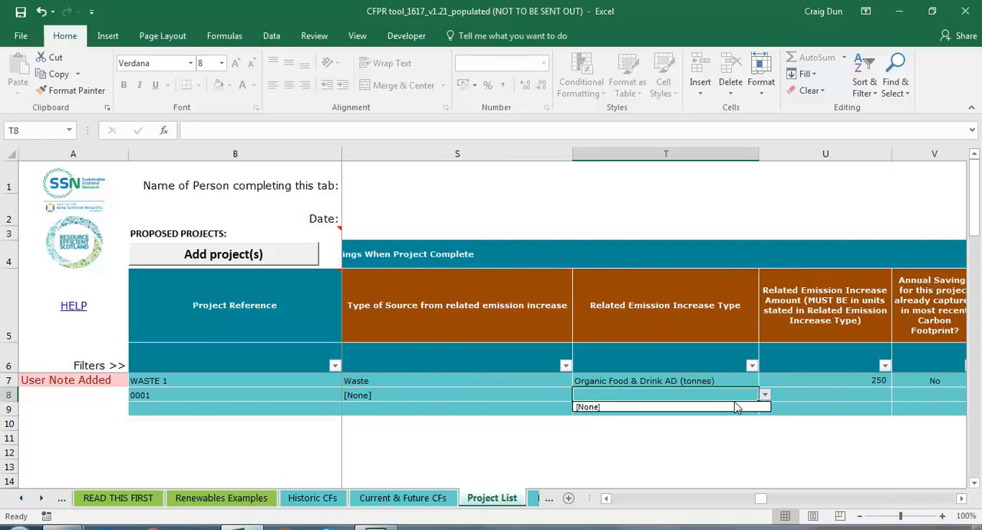
click(737, 405)
Step: Set project 0001's related emission increase amount to 0 and choose No for savings already captured in the most recent carbon footprint
click(842, 390)
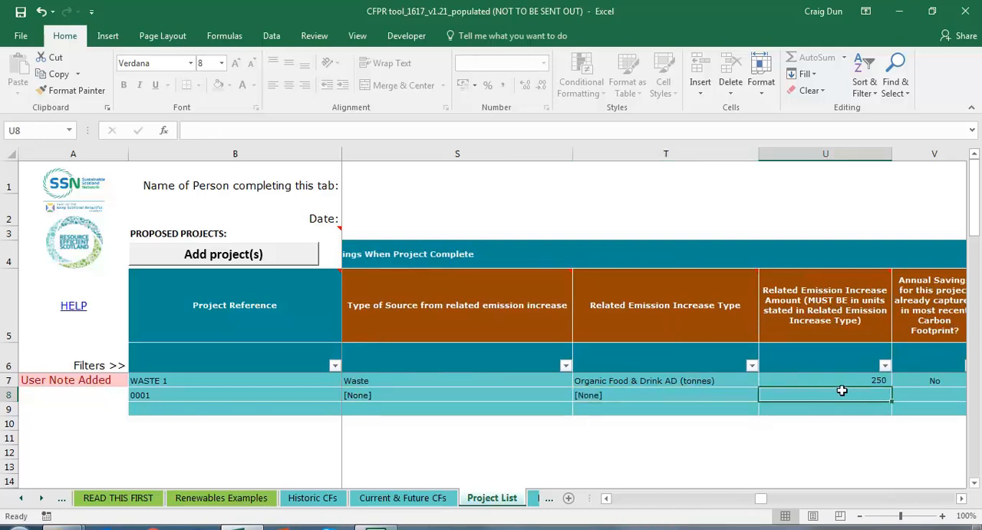
text(0)
key(Return)
key(Up)
key(Right)
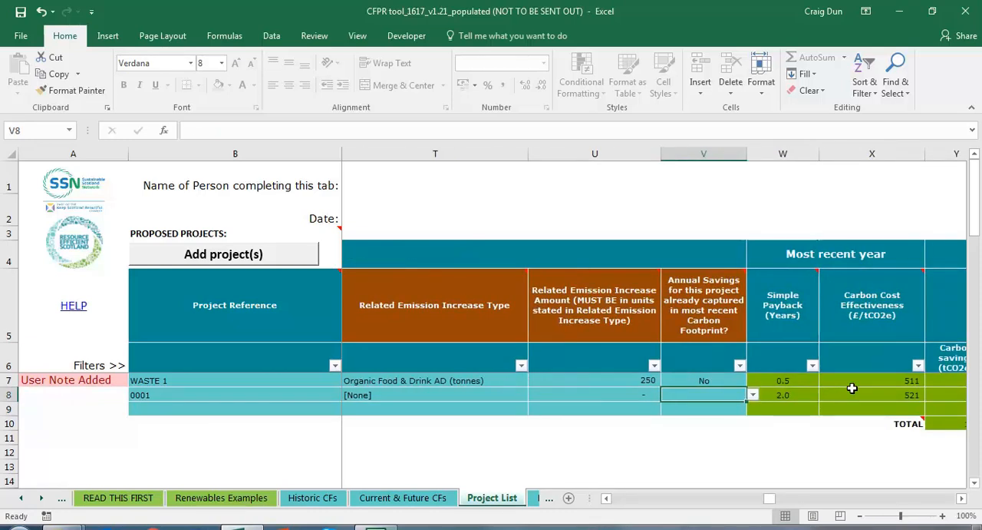
click(752, 396)
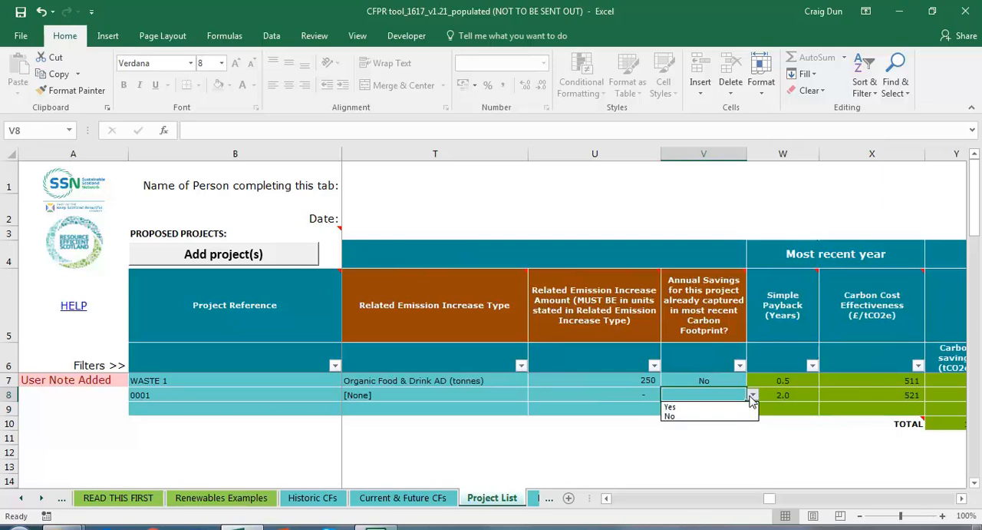
click(714, 416)
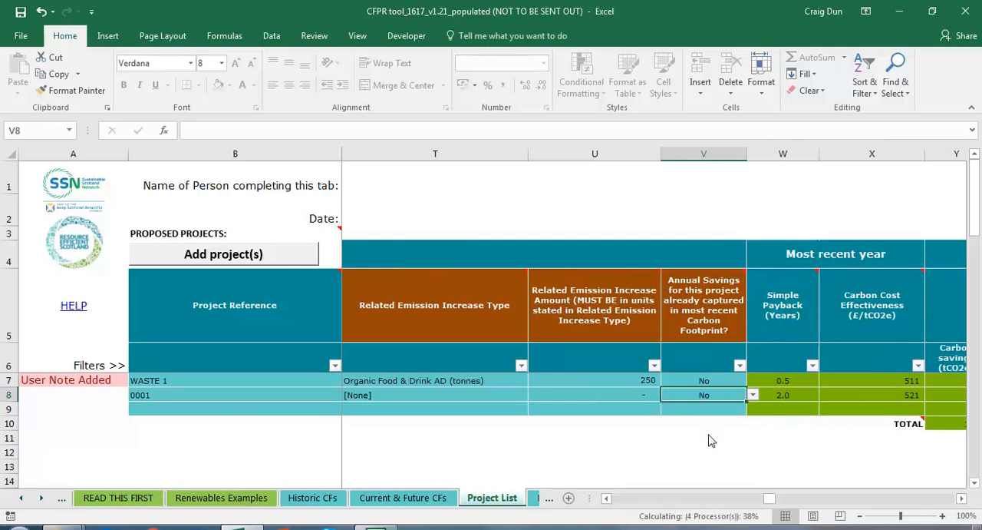
Step: Review project 0001's simple payback and compare its carbon cost effectiveness with that of the WASTE 1 project
key(Right)
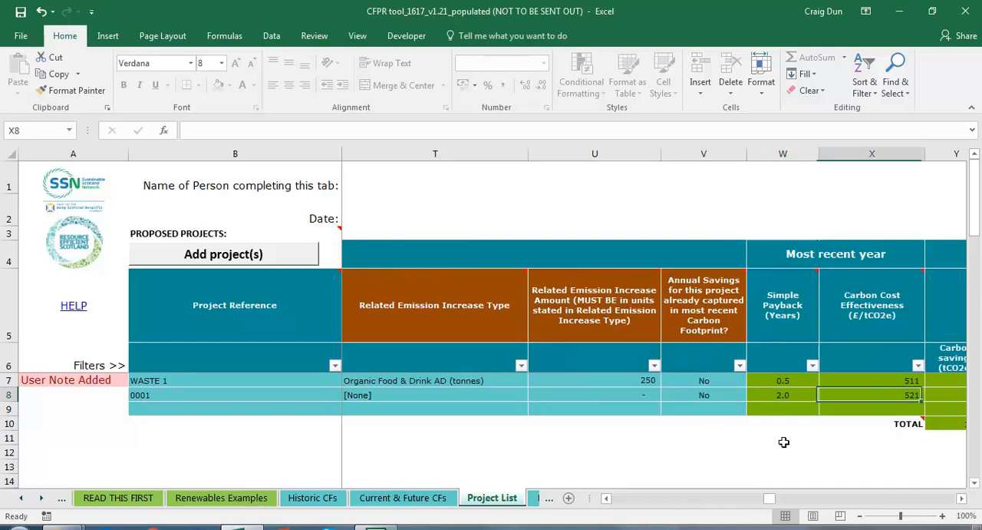
key(Right)
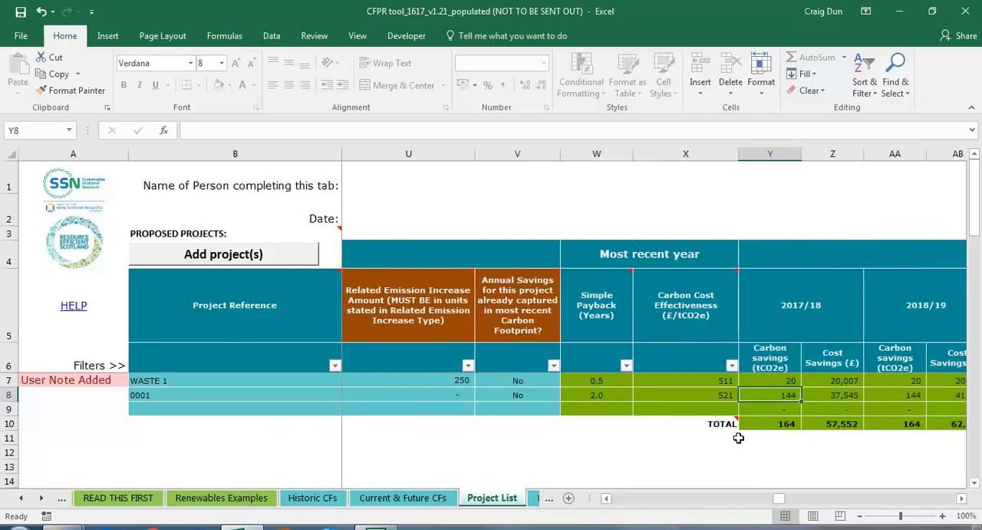
click(606, 427)
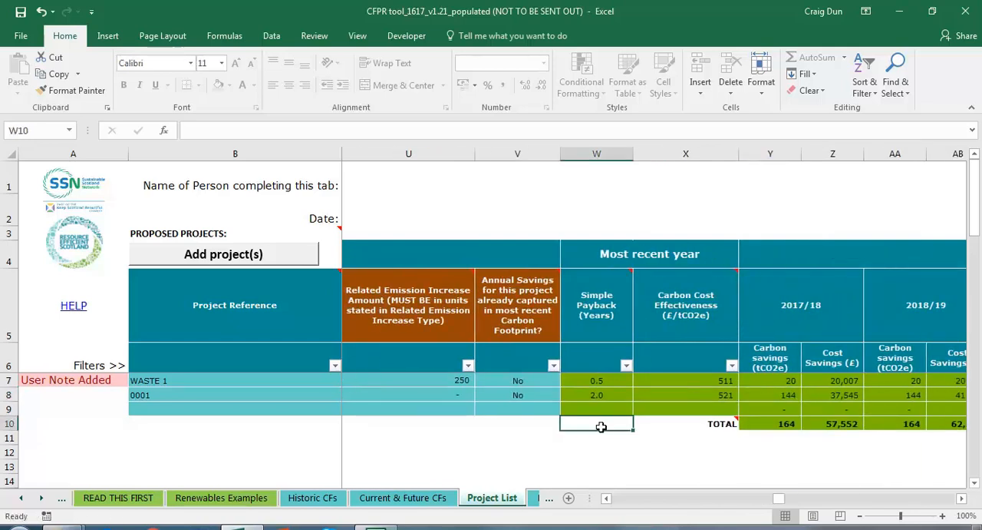
click(593, 395)
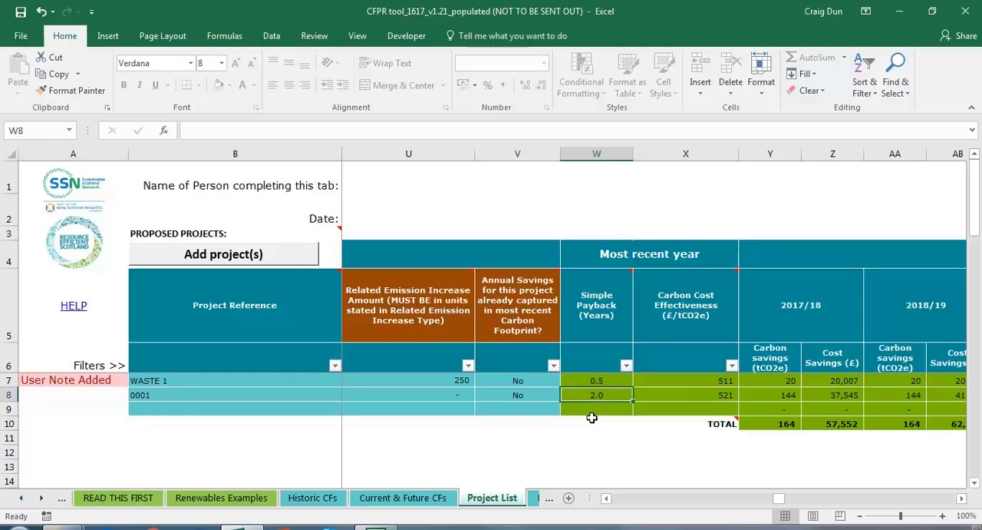
click(695, 394)
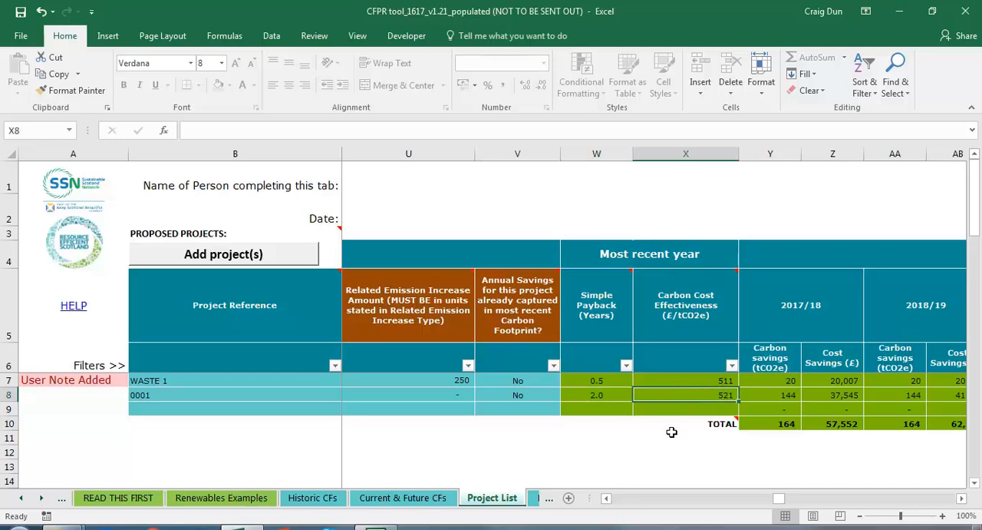
key(Up)
key(Down)
key(Up)
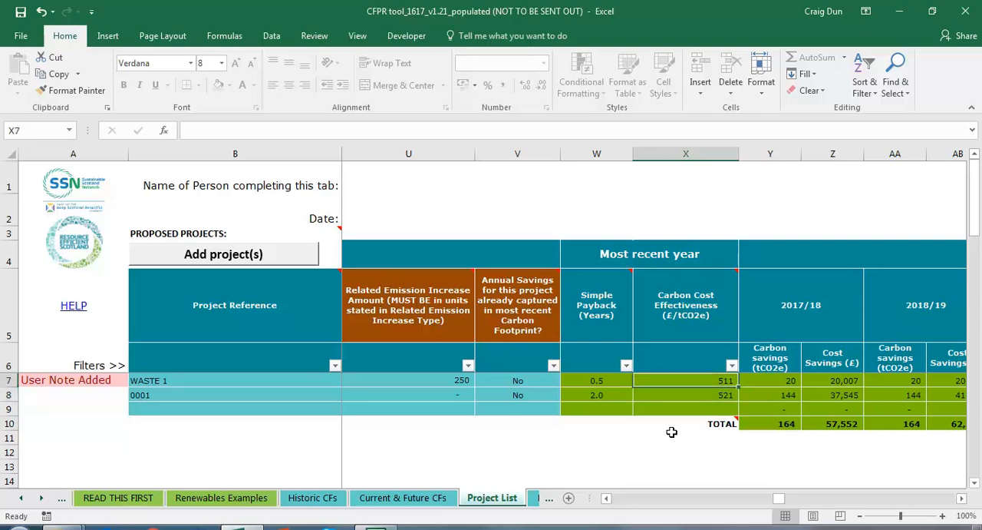
key(Down)
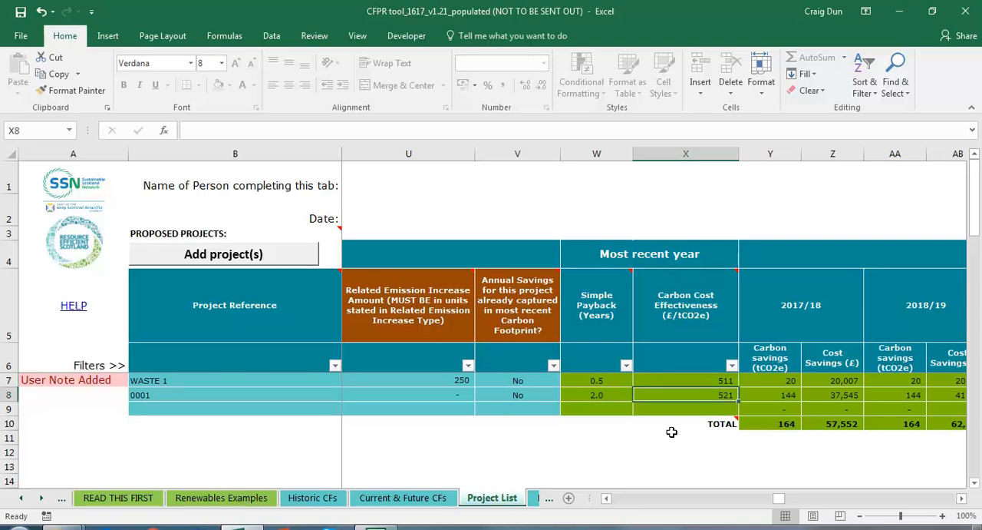
Step: Examine project 0001's calculated carbon savings and cost savings for 2017/18 alongside its payback and cost effectiveness
key(Right)
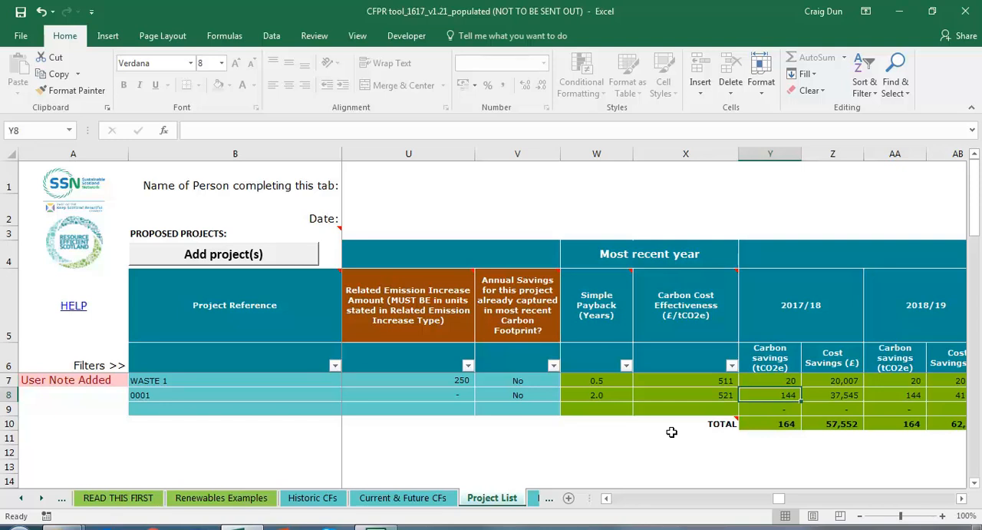
key(Right)
key(Left)
key(Left)
key(Left)
key(Right)
key(Right)
key(Right)
key(Left)
Step: Start a new project in row 9 with the reference "XYZ123" and the description "CHP Boiler project"
click(224, 409)
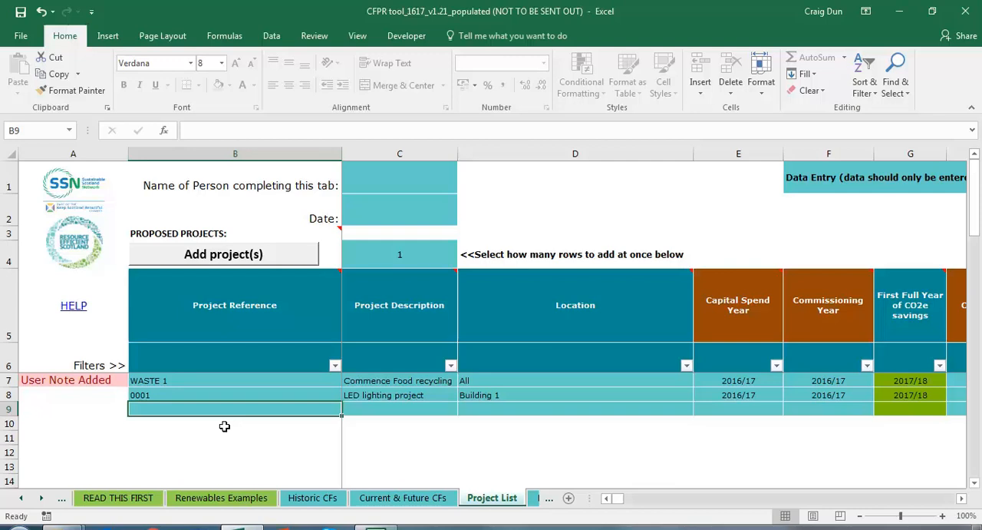
text(XYZ)
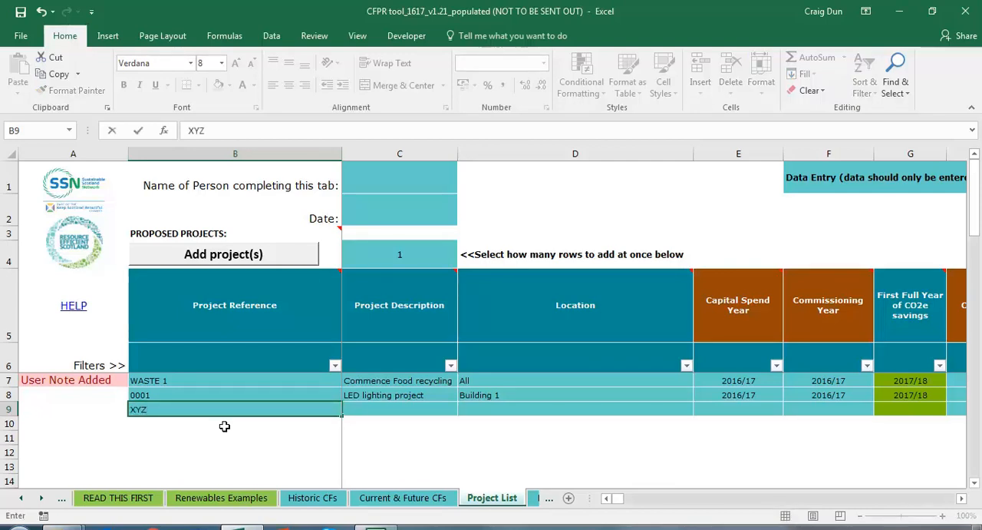
text(123)
key(Tab)
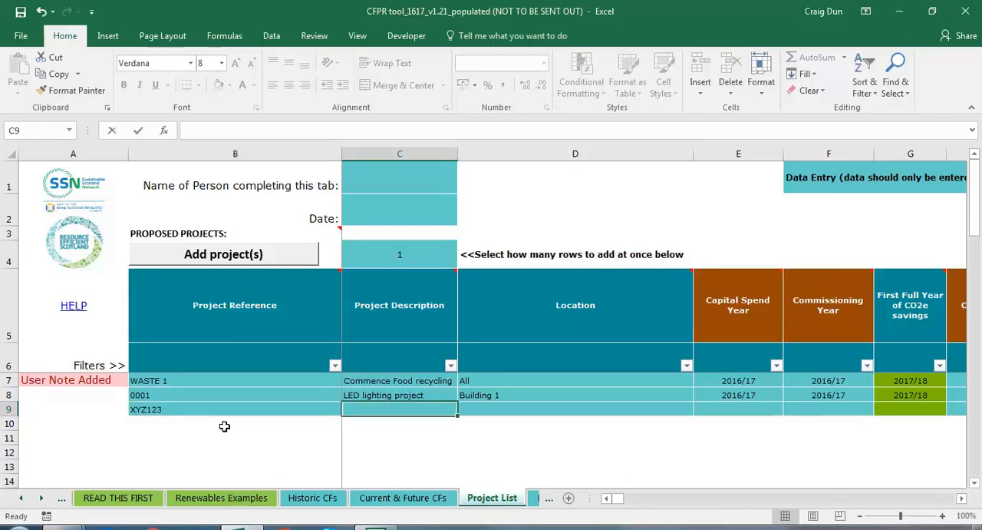
text(CHP BO)
key(BackSpace)
text(oiler project)
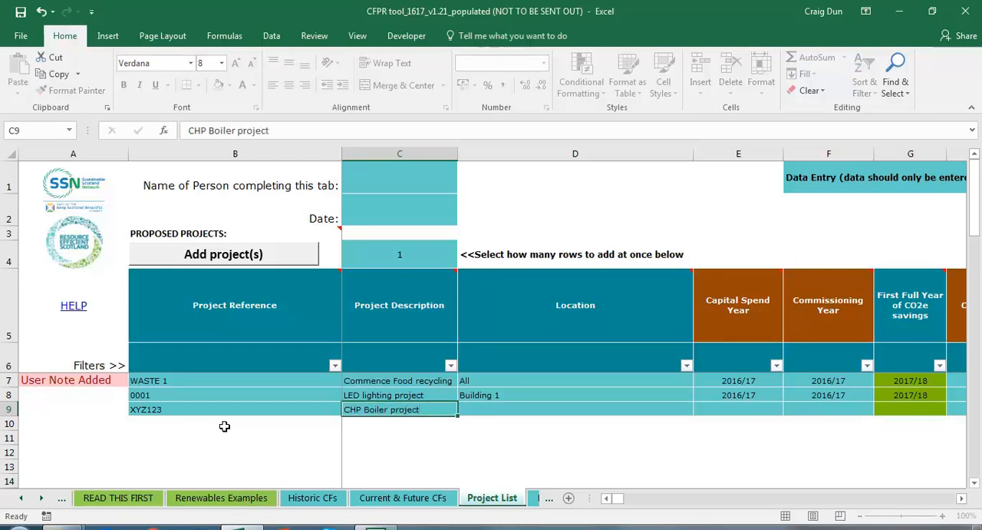
Step: Enter "Building 3" as the location of the CHP boiler project
key(Tab)
text(Building 1)
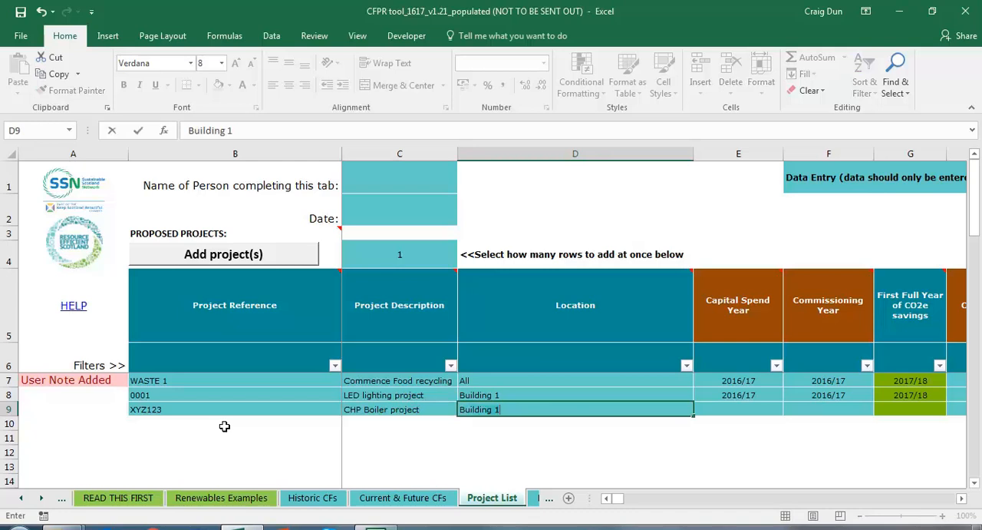
key(BackSpace)
text(3)
key(Tab)
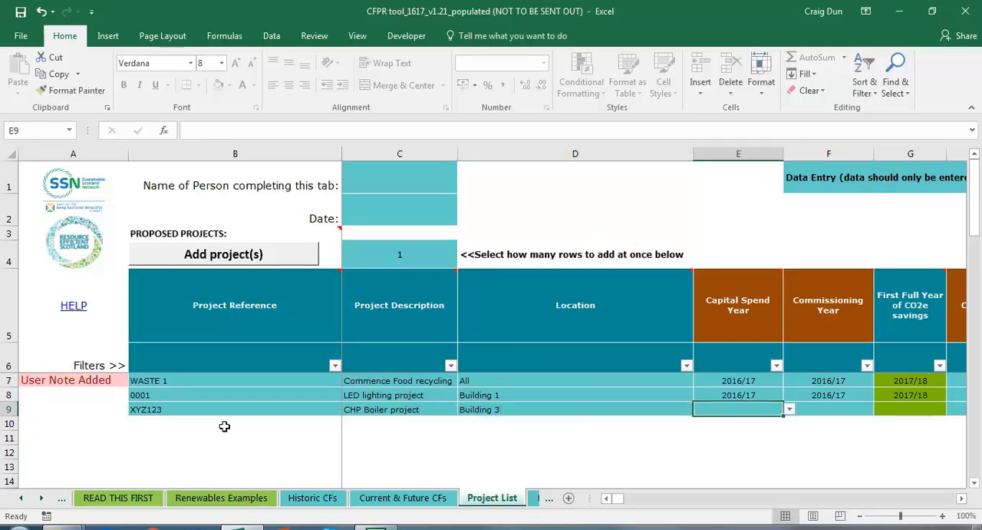
Step: Set both the capital spend year and the commissioning year of project XYZ123 to 2017/18
click(790, 409)
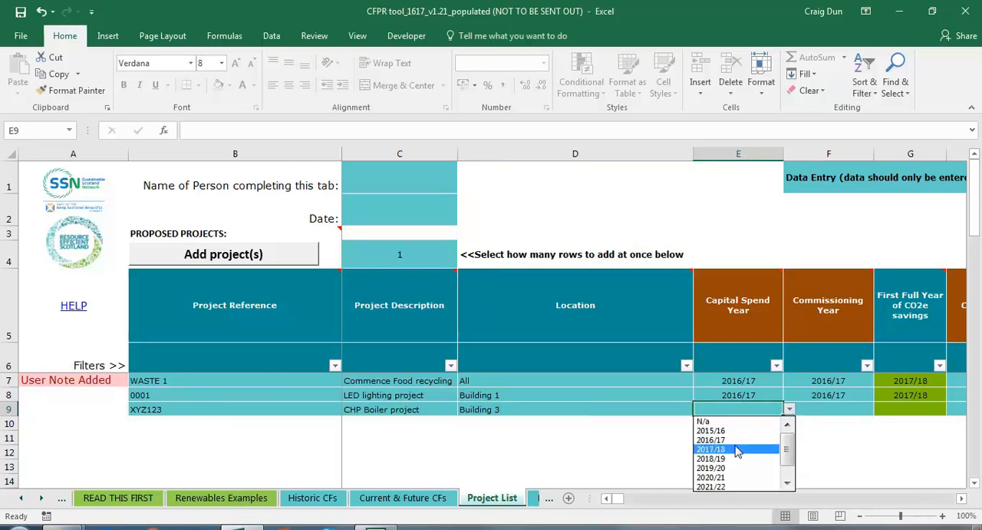
click(740, 449)
click(866, 410)
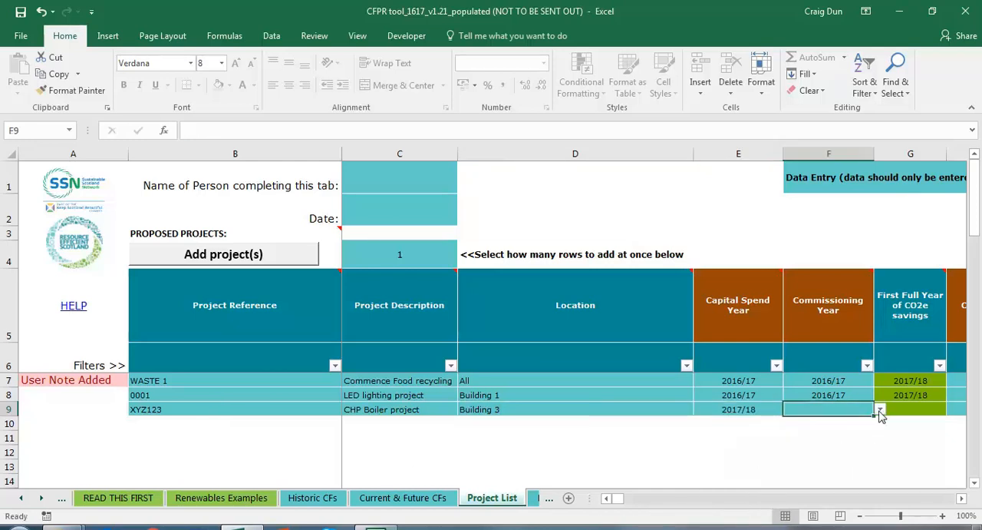
click(875, 412)
click(866, 449)
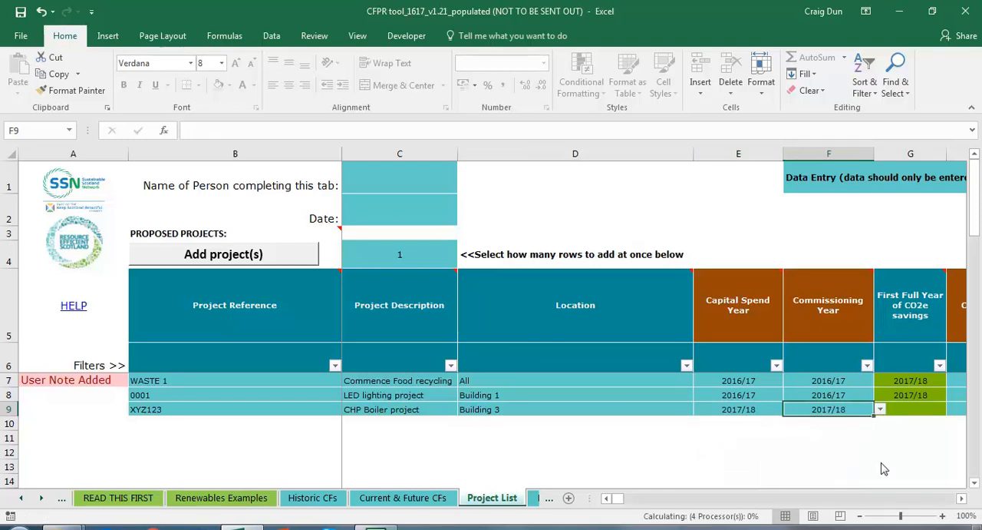
click(962, 499)
click(962, 499)
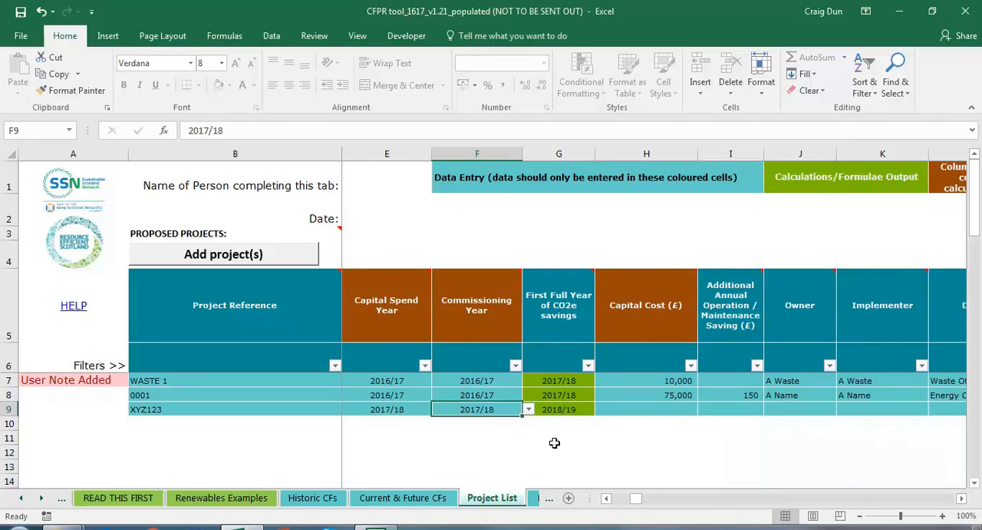
Step: Enter a capital cost of £1,000,000 for the CHP boiler project XYZ123
click(568, 409)
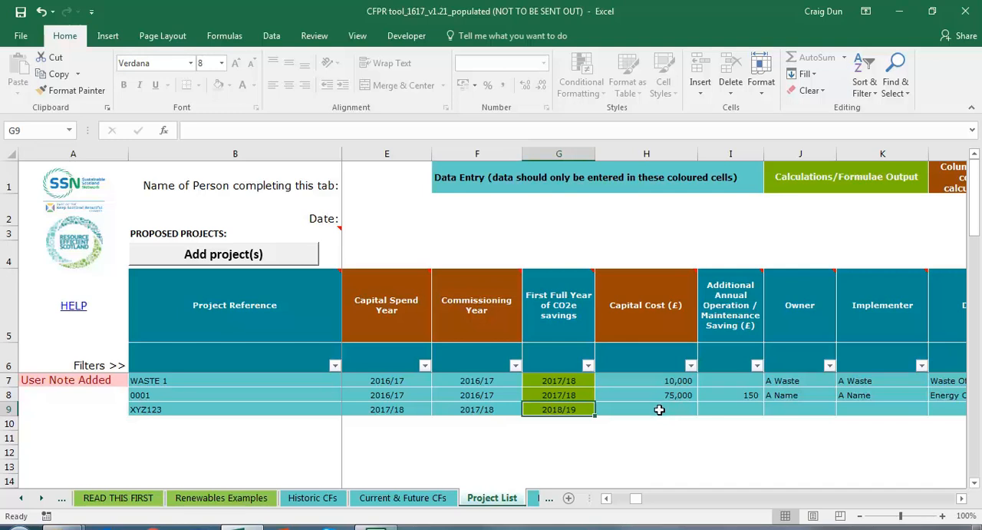
click(658, 409)
text(100)
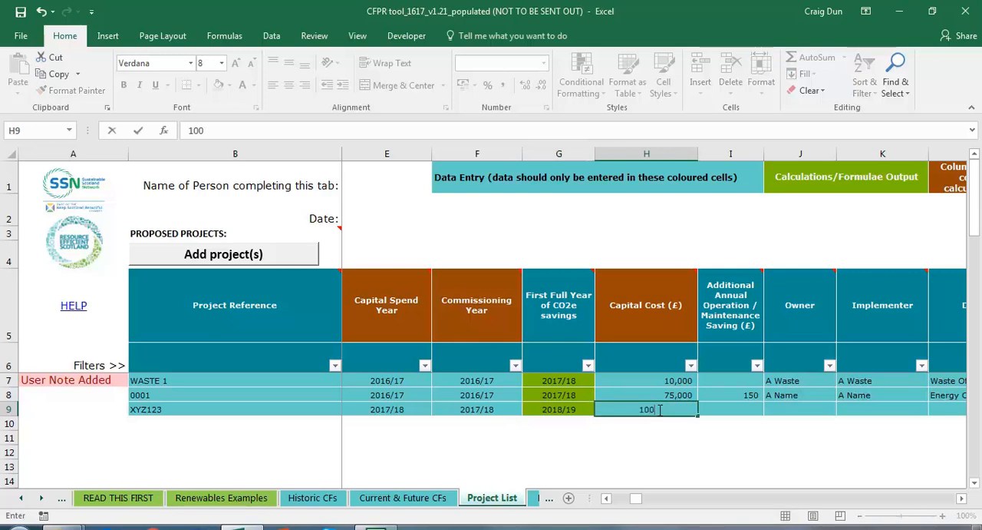
text(0000)
key(Return)
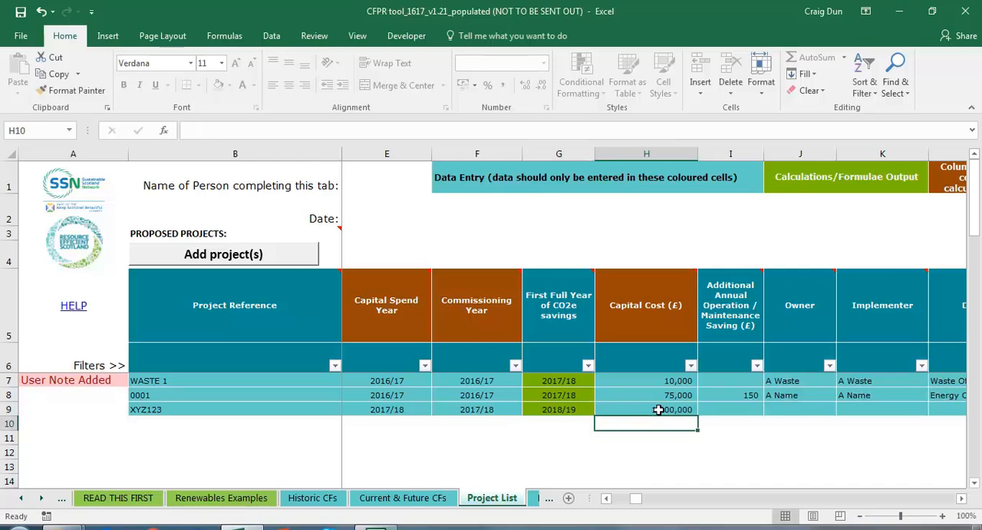
Step: Set project XYZ123's additional annual operation and maintenance saving to £1,000
key(Up)
key(Right)
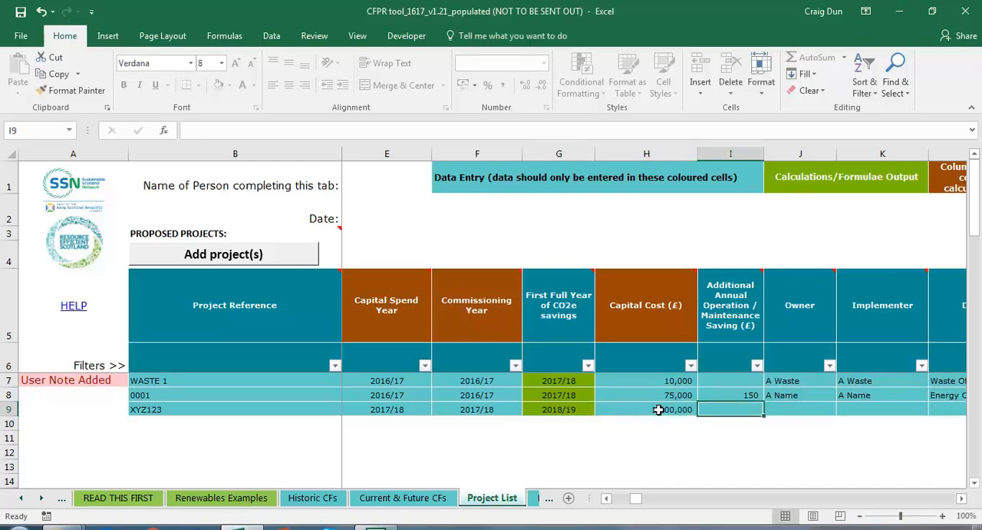
text(1000)
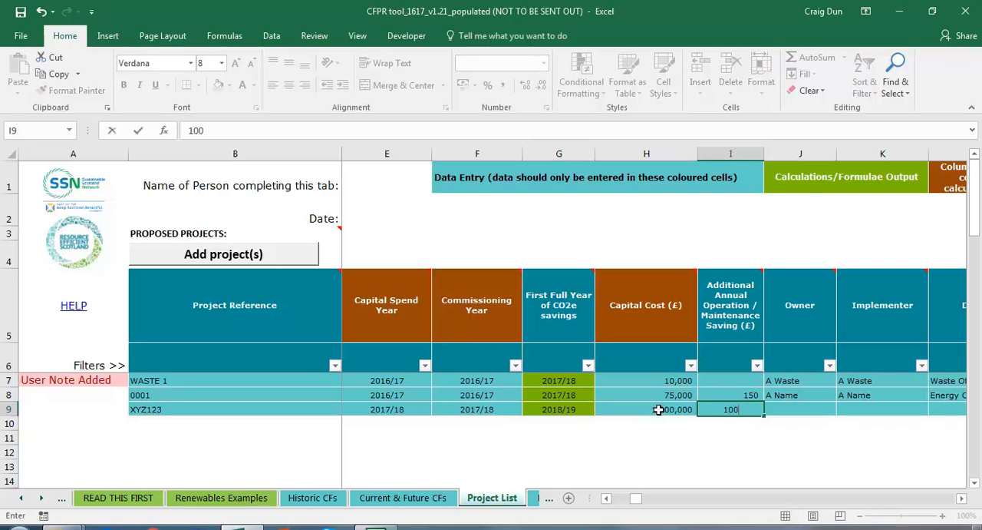
key(Right)
key(Right)
key(Right)
key(Right)
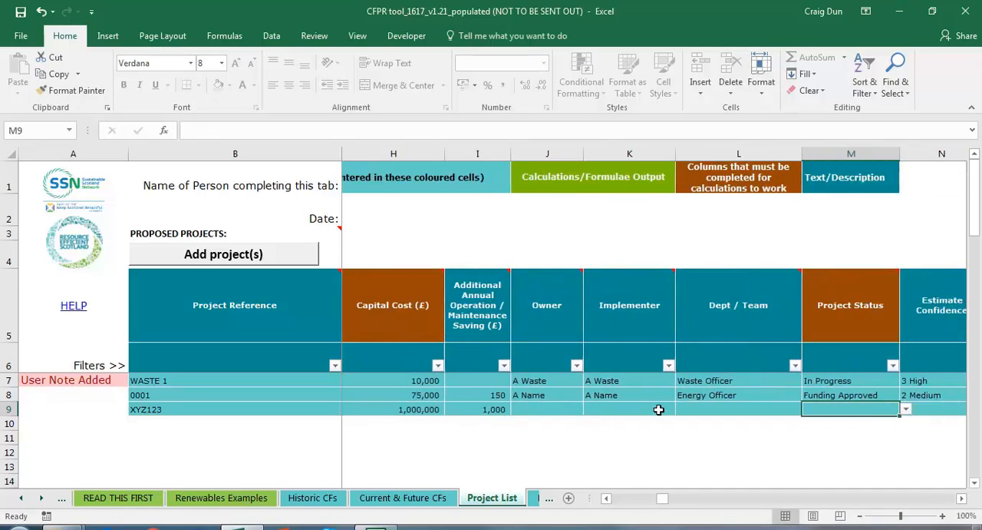
Step: Copy the owner and implementer entries from project 0001 to project XYZ123
drag(552, 394, 606, 395)
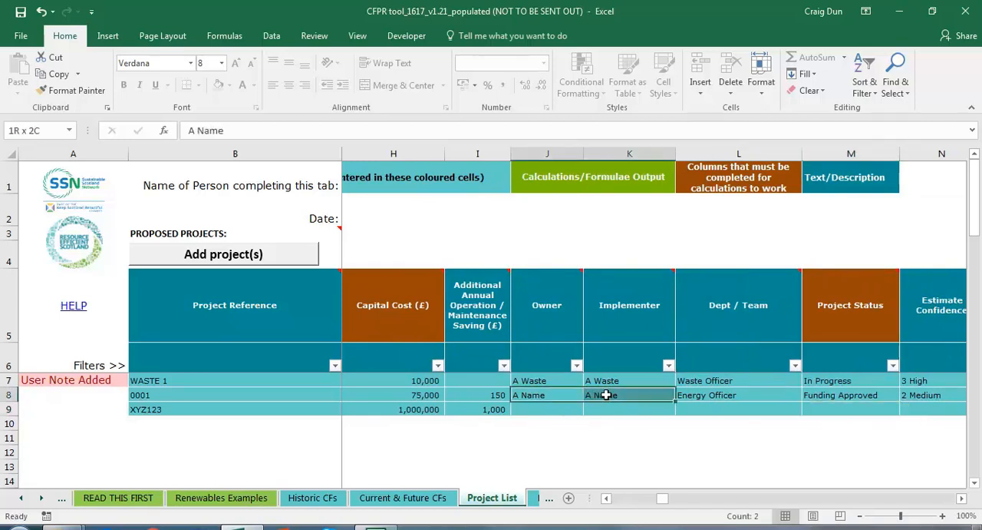
key(ctrl+c)
click(554, 411)
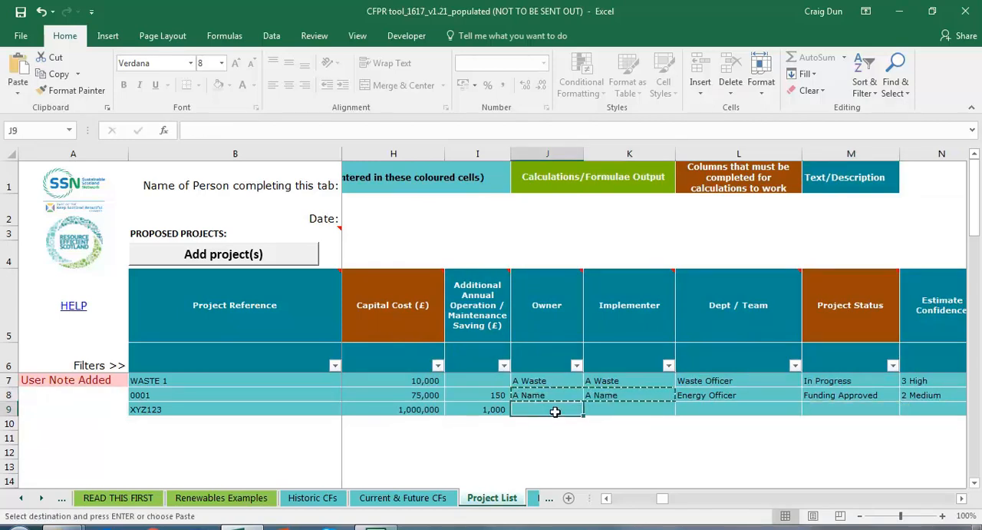
key(ctrl+v)
Step: Copy the "Energy Officer" department entry from project 0001 to project XYZ123
click(757, 407)
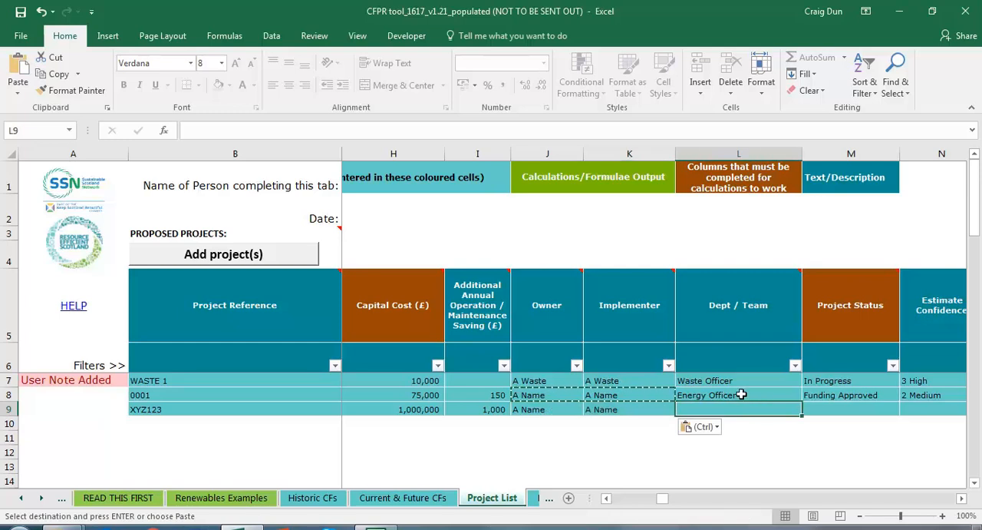
click(745, 395)
key(ctrl+c)
click(741, 404)
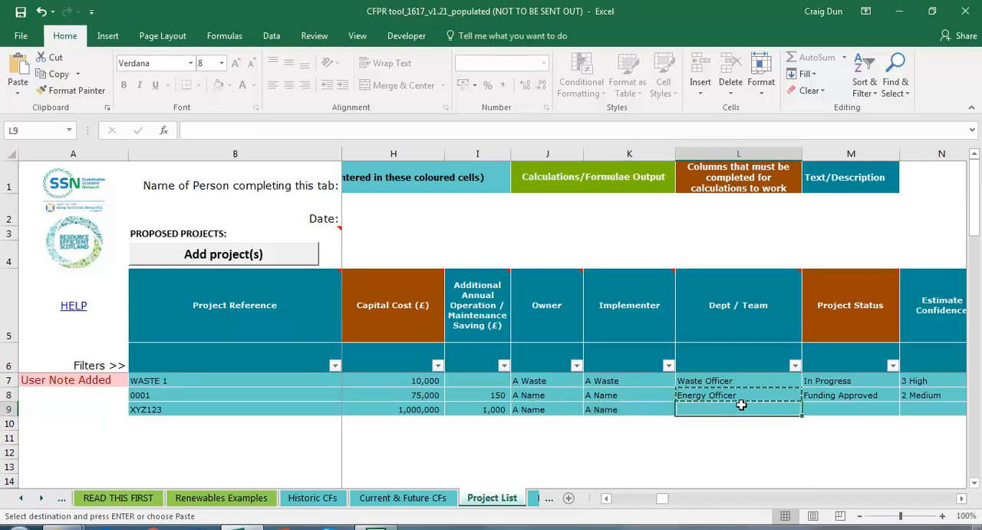
key(ctrl+v)
Step: Set the project status of XYZ123 to "Funding Approved"
key(Right)
key(Right)
click(742, 404)
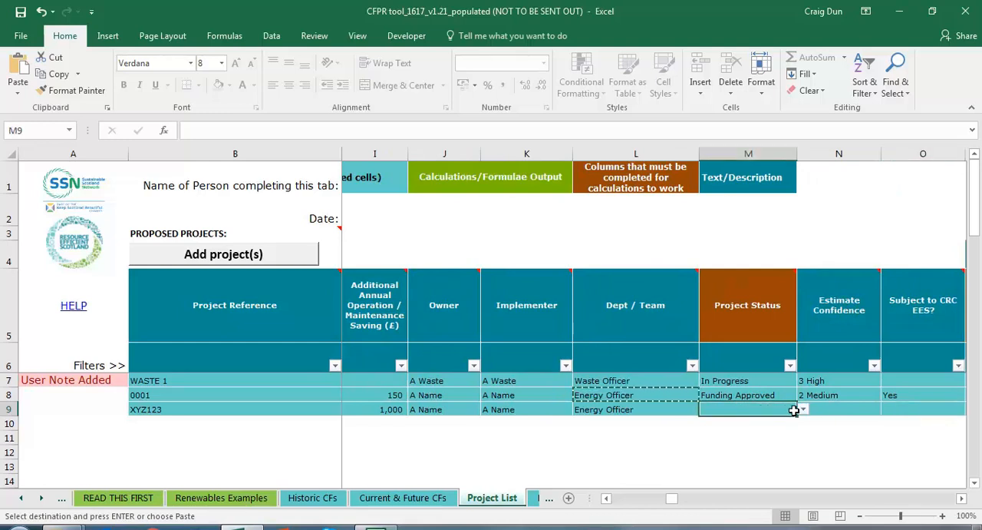
click(803, 409)
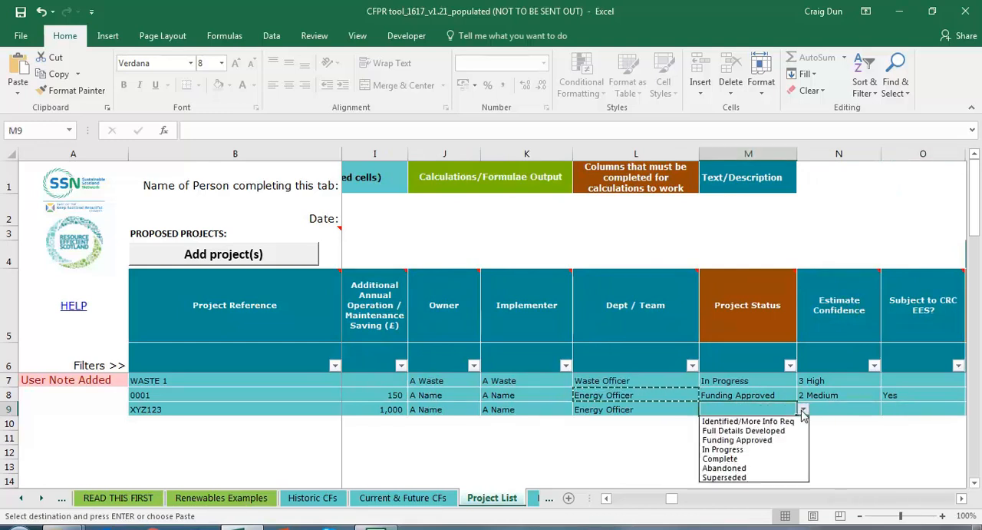
click(754, 441)
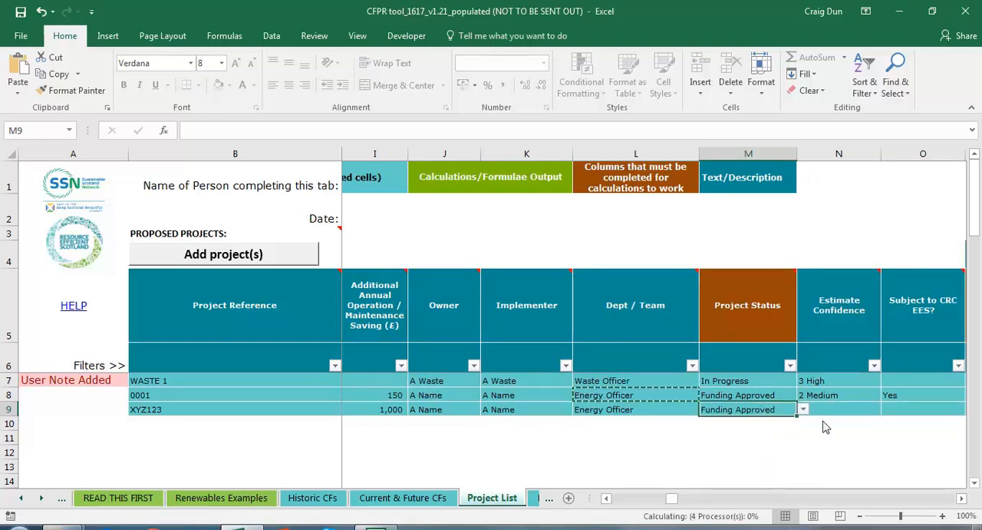
Step: Set the estimate confidence of project XYZ123 to "3 High"
click(960, 498)
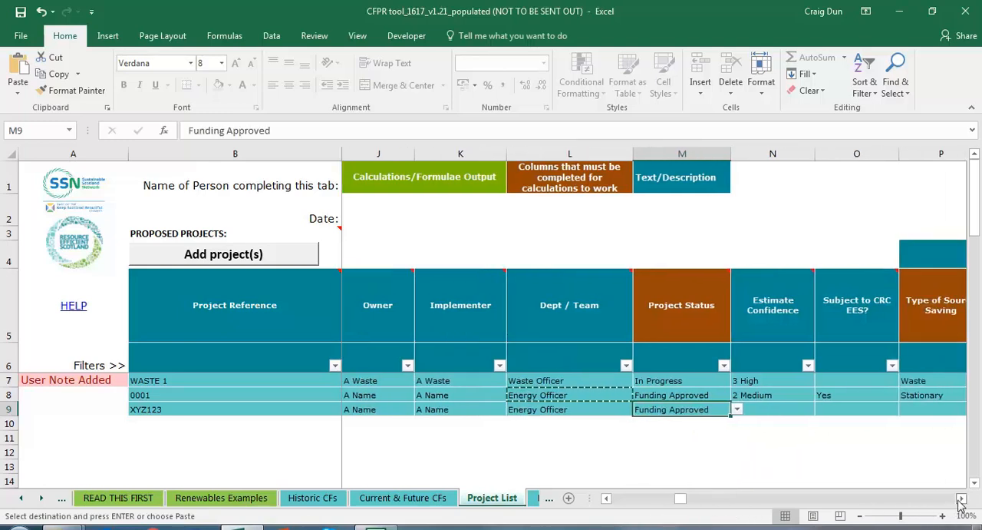
click(960, 498)
click(725, 409)
click(749, 411)
click(725, 419)
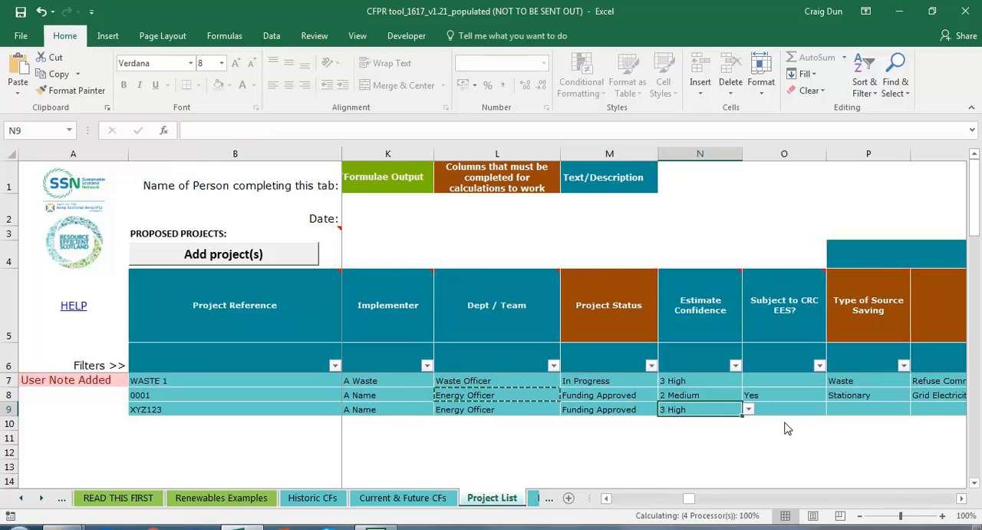
Step: Mark project XYZ123 as not subject to CRC EES by choosing "No"
click(806, 409)
click(834, 410)
click(794, 431)
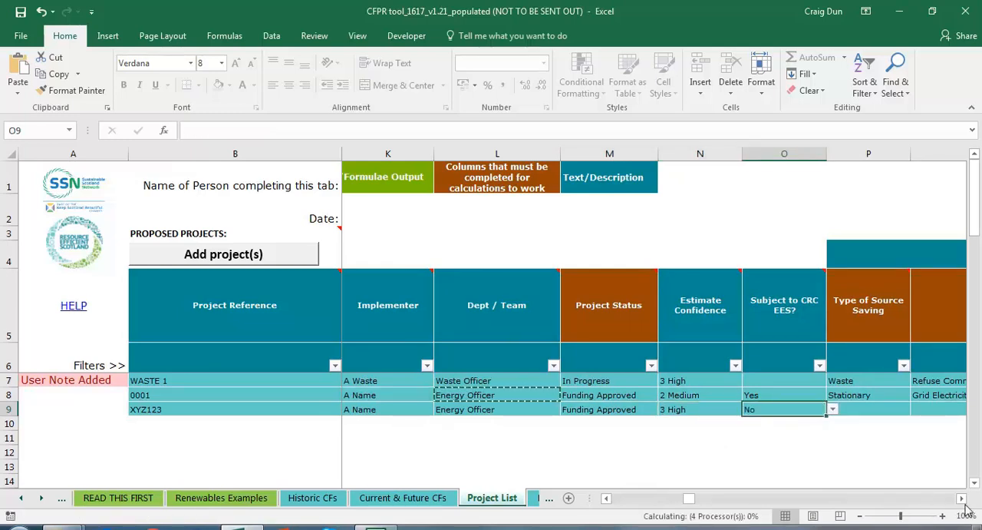
Step: Set the type of source saving for project XYZ123 to "Stationary"
click(961, 499)
click(961, 499)
click(962, 499)
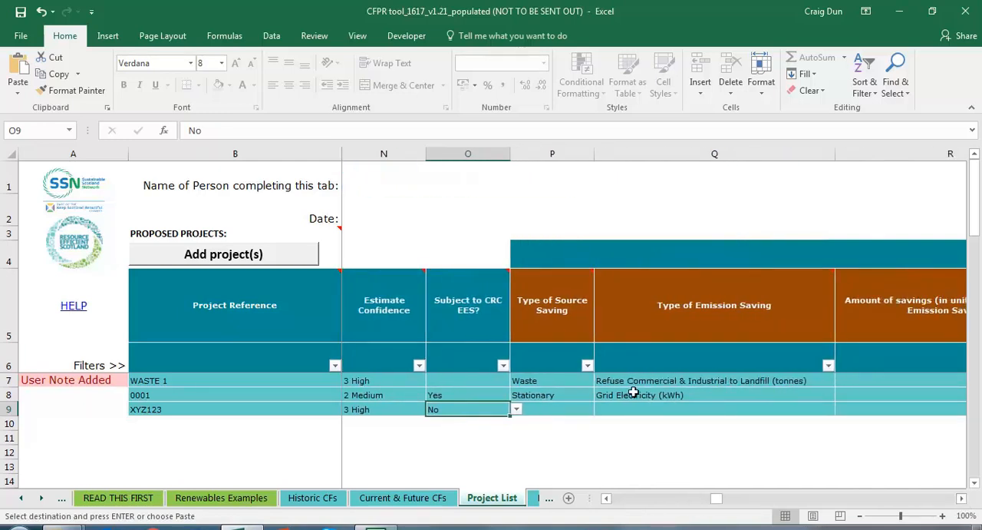
click(568, 439)
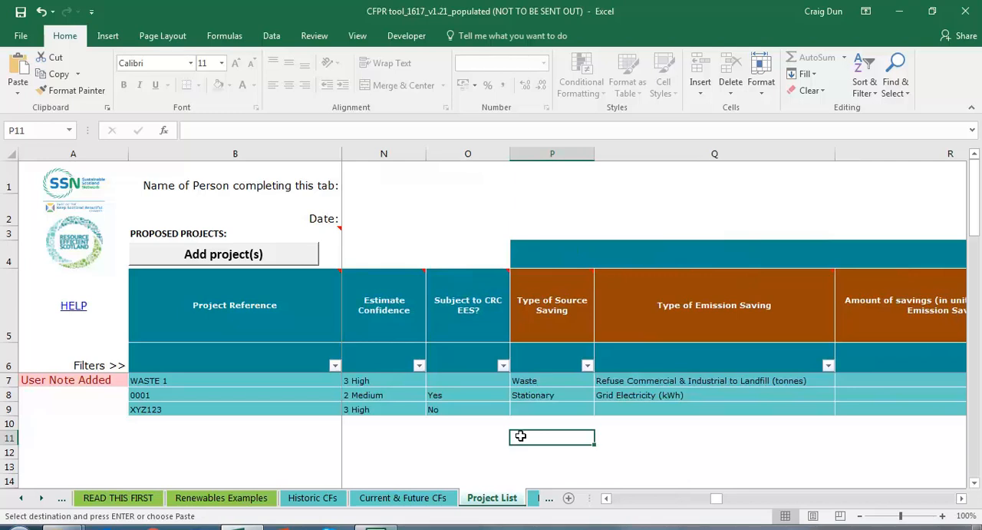
click(566, 409)
click(600, 411)
click(583, 418)
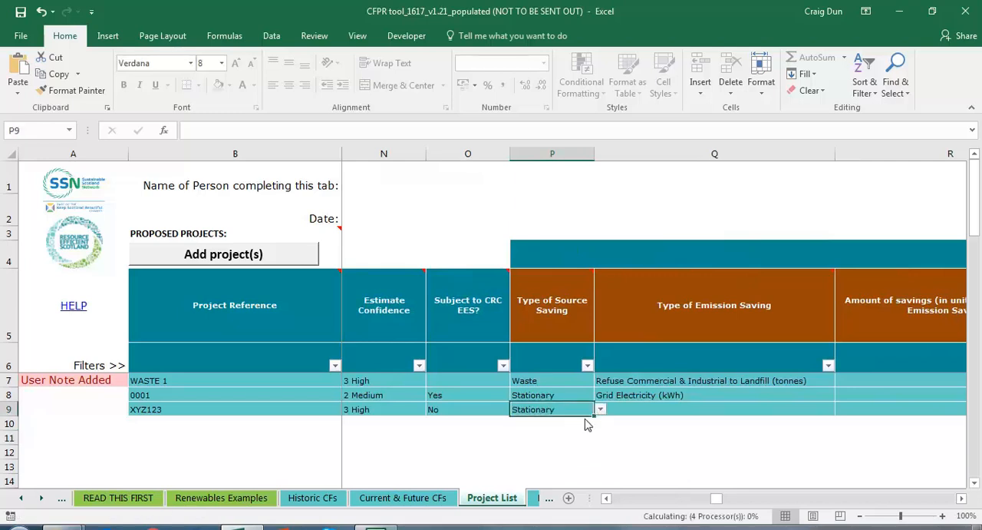
Step: Choose "Grid Electricity (kWh)" as project XYZ123's type of emission saving
click(822, 407)
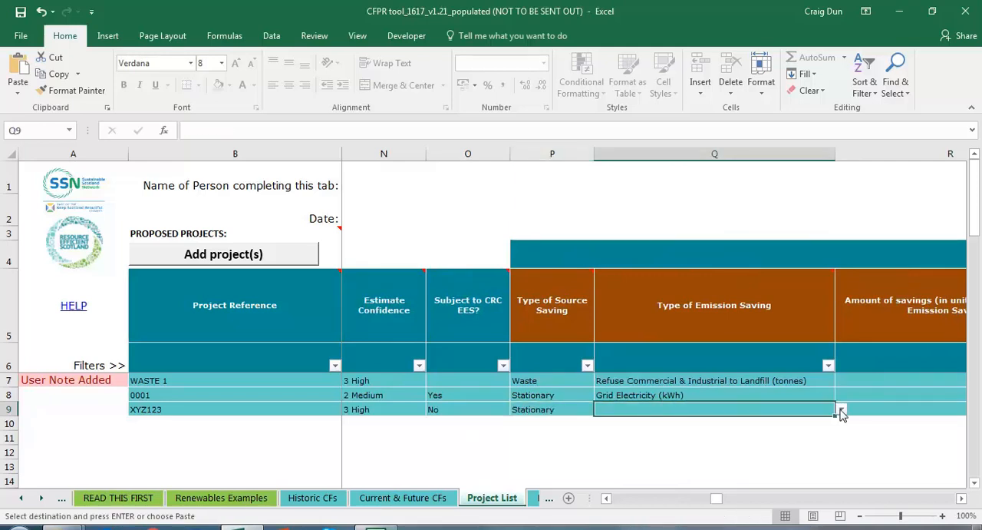
click(842, 409)
click(757, 427)
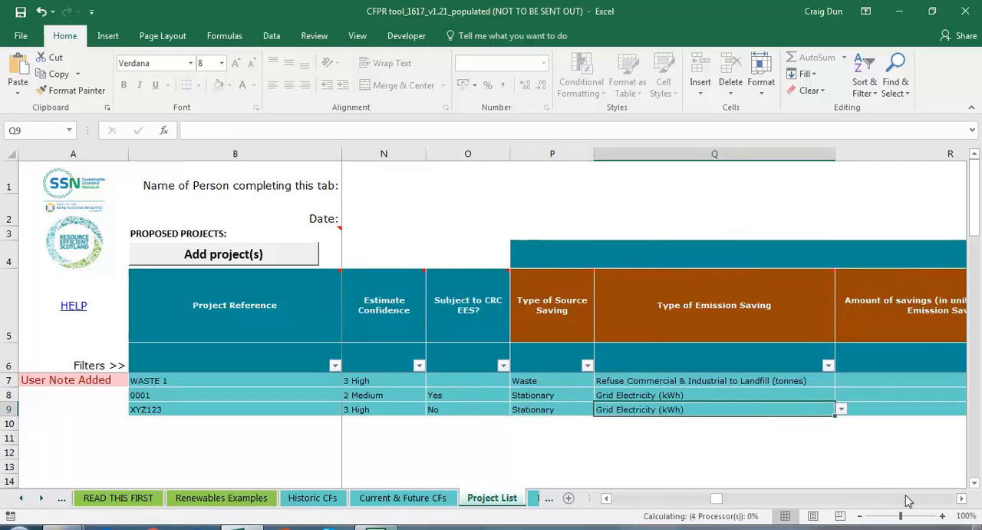
Step: Enter 2,000,000 kWh as the amount of grid electricity savings for project XYZ123
click(962, 499)
click(962, 499)
click(847, 407)
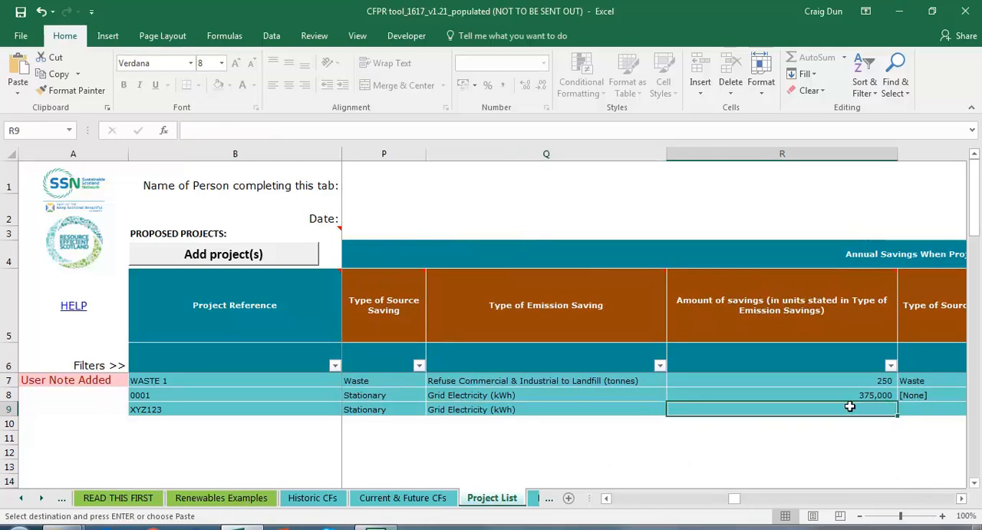
text(2000000)
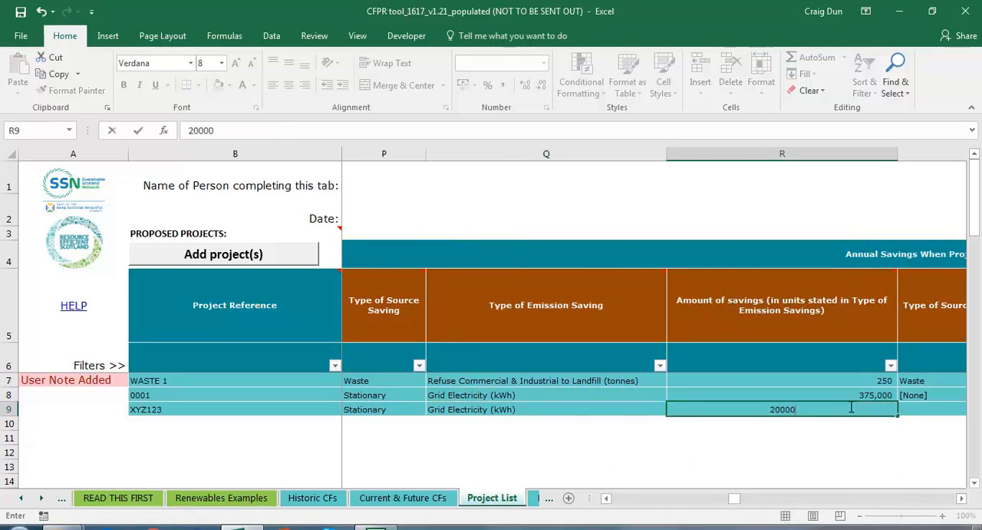
key(Return)
Step: Set the source type of project XYZ123's related emission increase to "Stationary"
click(851, 407)
key(Tab)
key(Right)
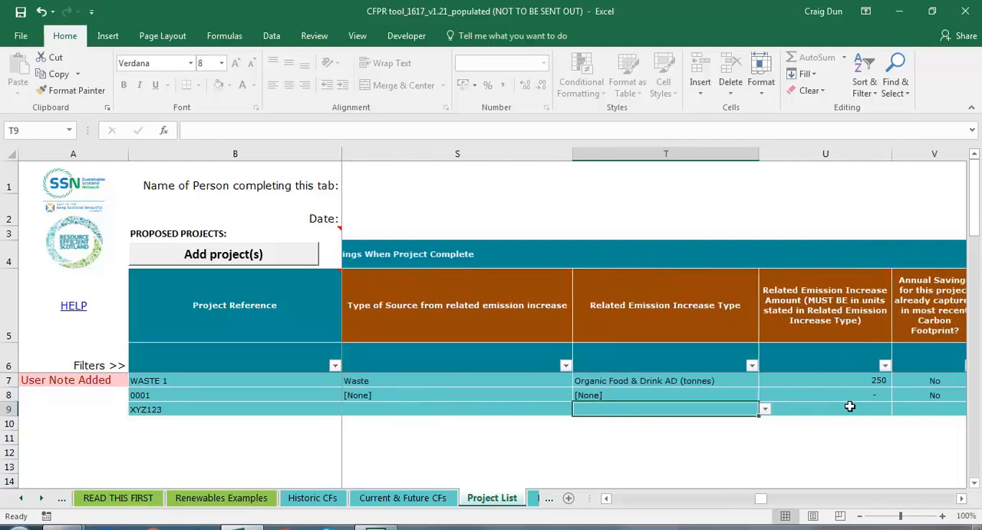
key(Left)
key(Left)
key(Right)
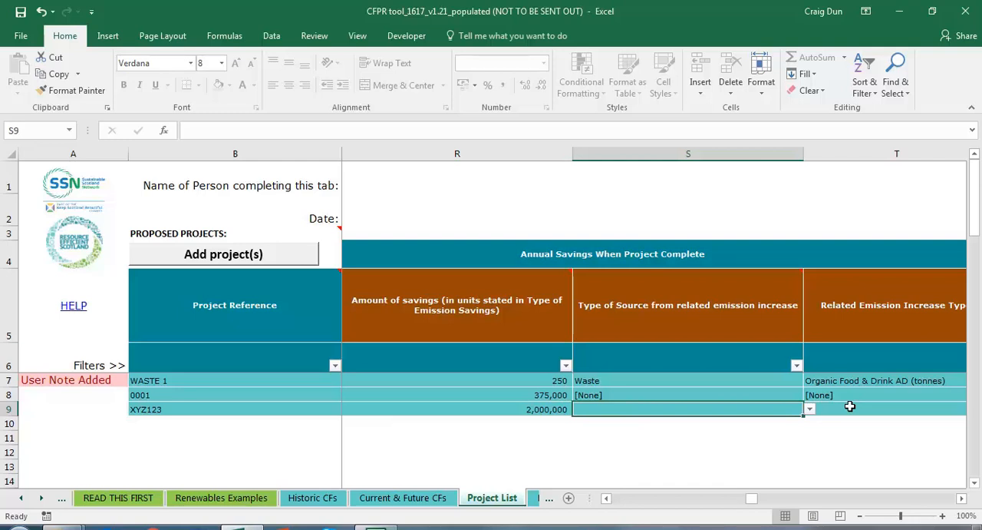
click(809, 409)
click(737, 436)
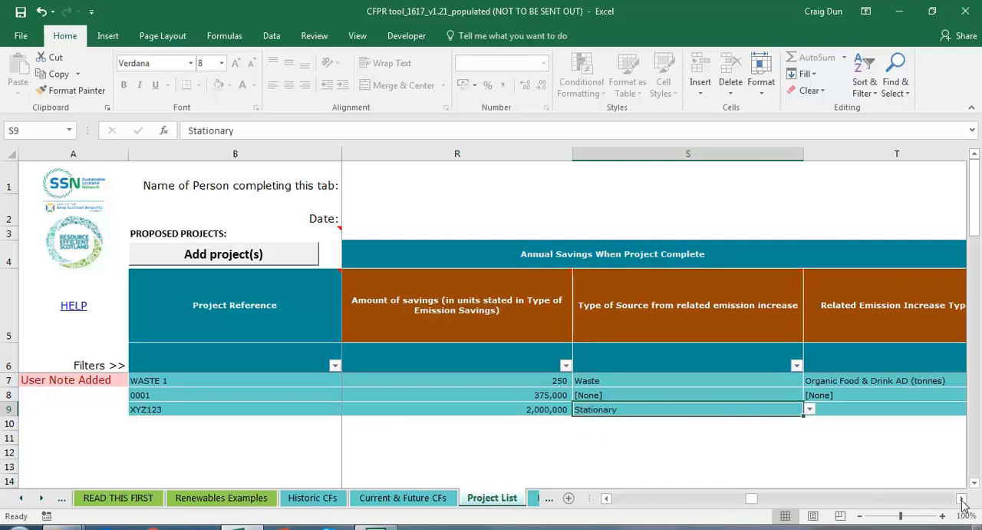
Step: Choose "Natural Gas (kWh)" as the related emission increase type for project XYZ123
scroll(731, 447, right, 2)
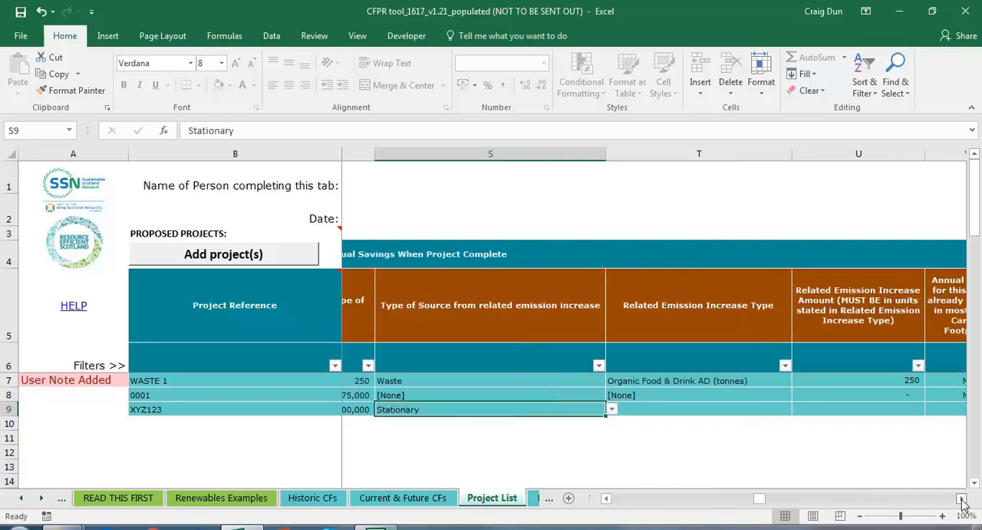
click(694, 404)
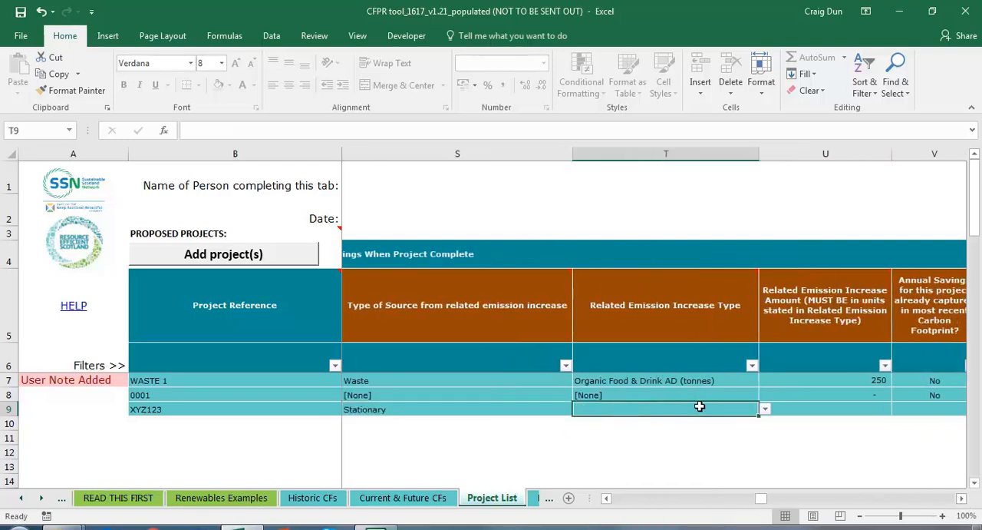
click(765, 409)
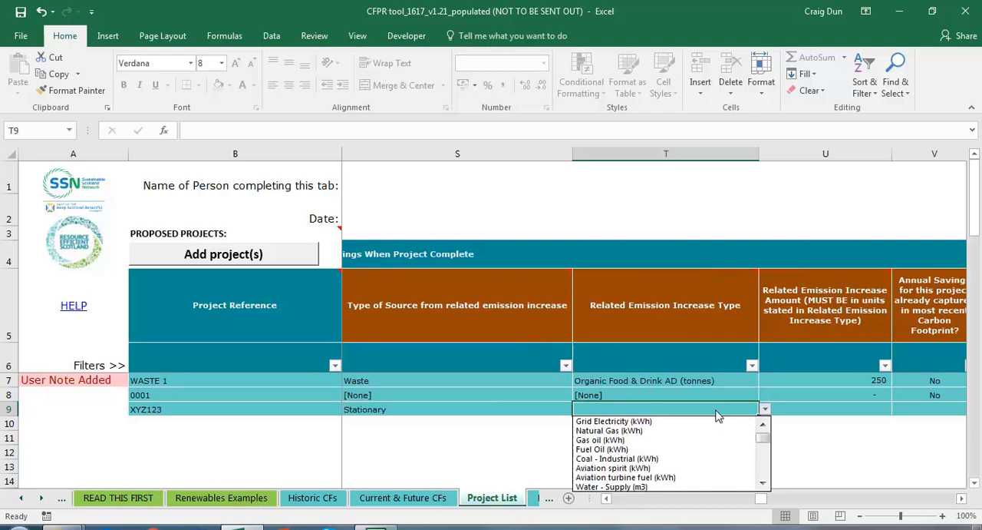
click(653, 430)
Step: Enter 1,500,000 kWh as the related natural gas increase for project XYZ123
click(829, 409)
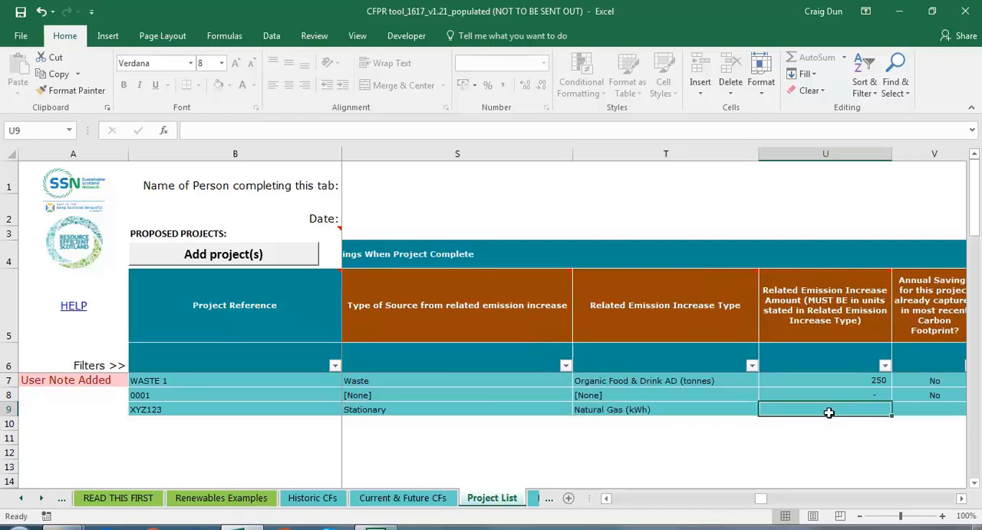
text(15)
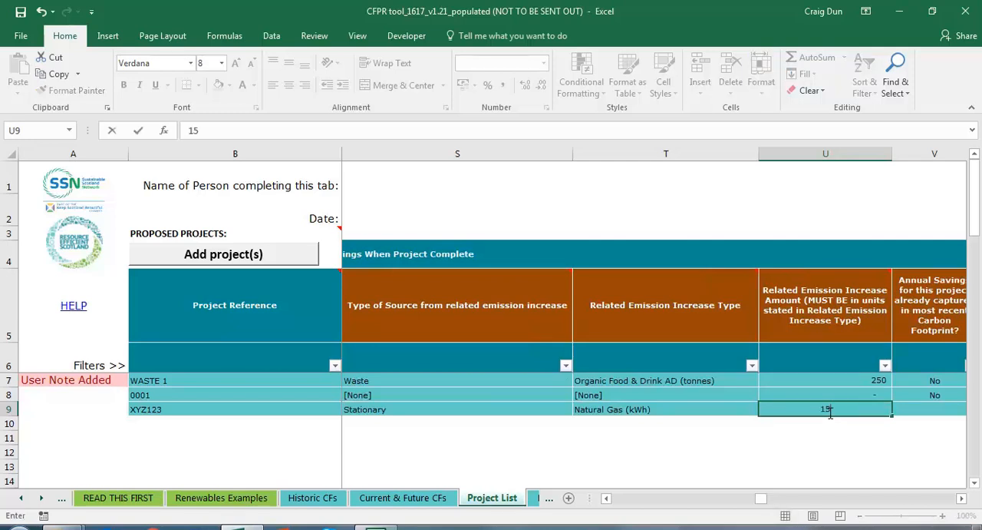
text(00000)
key(Return)
Step: Set "No" for whether project XYZ123's annual savings are already captured in the most recent carbon footprint
click(830, 413)
key(Right)
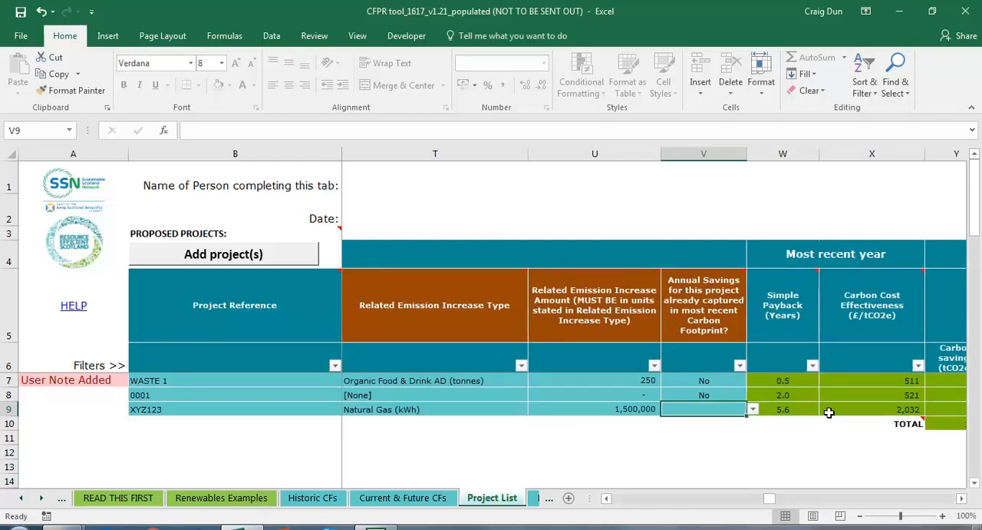
click(753, 410)
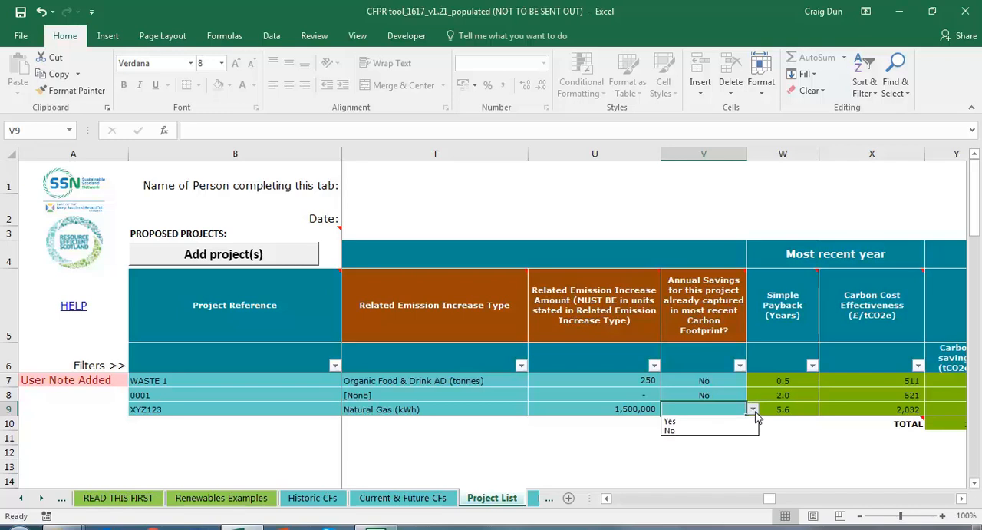
click(671, 430)
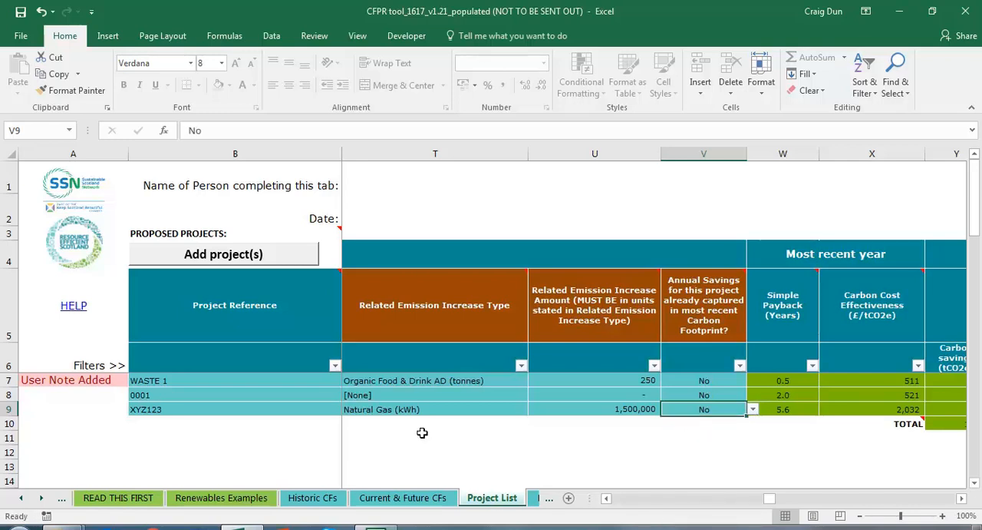
Step: Examine project XYZ123's simple payback, carbon cost effectiveness and calculated 2017/18 carbon savings
key(Right)
key(Right)
key(Right)
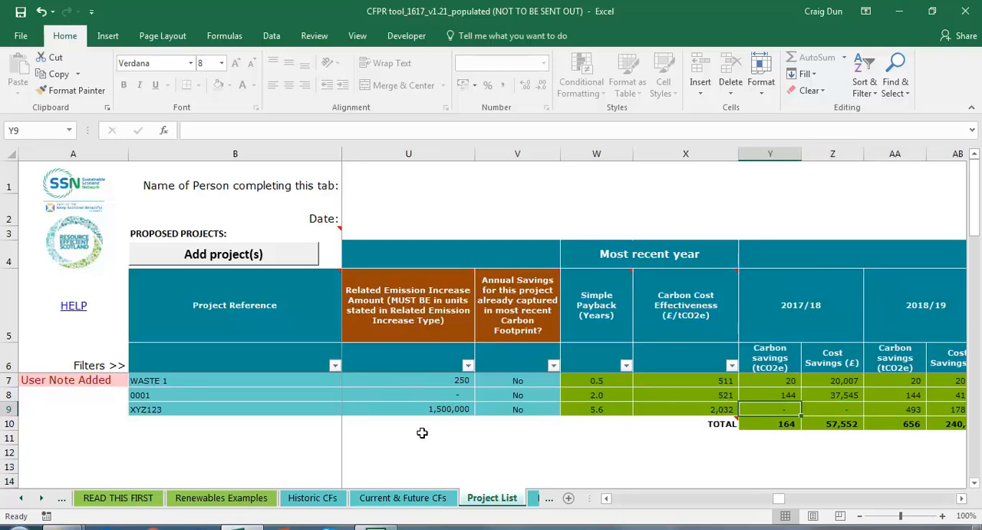
Step: Check project XYZ123's first full year of CO2e savings
key(Left)
key(Left)
key(Left)
key(Left)
key(Left)
key(Left)
key(Left)
key(Left)
key(Left)
key(Left)
key(Left)
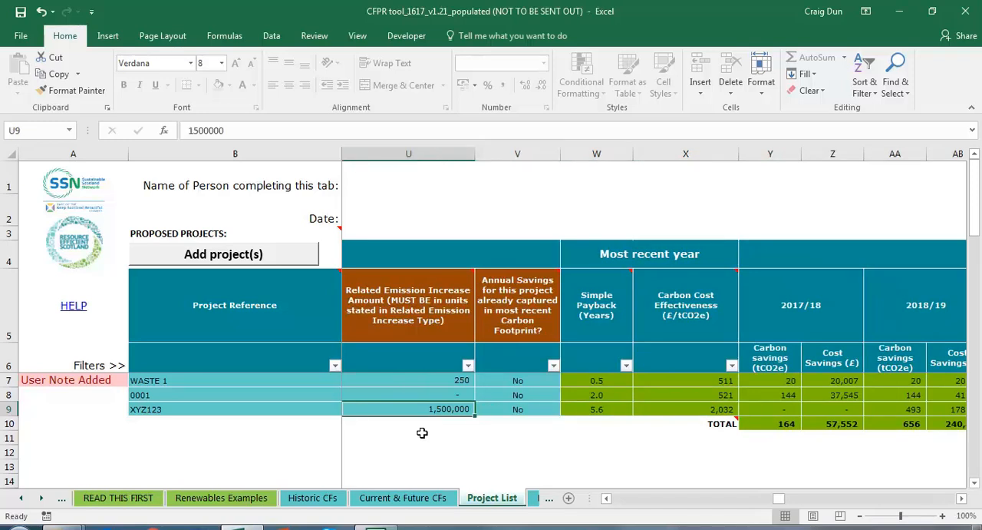
key(Left)
key(Left)
key(Left)
key(Left)
key(Left)
key(Left)
key(Left)
key(Left)
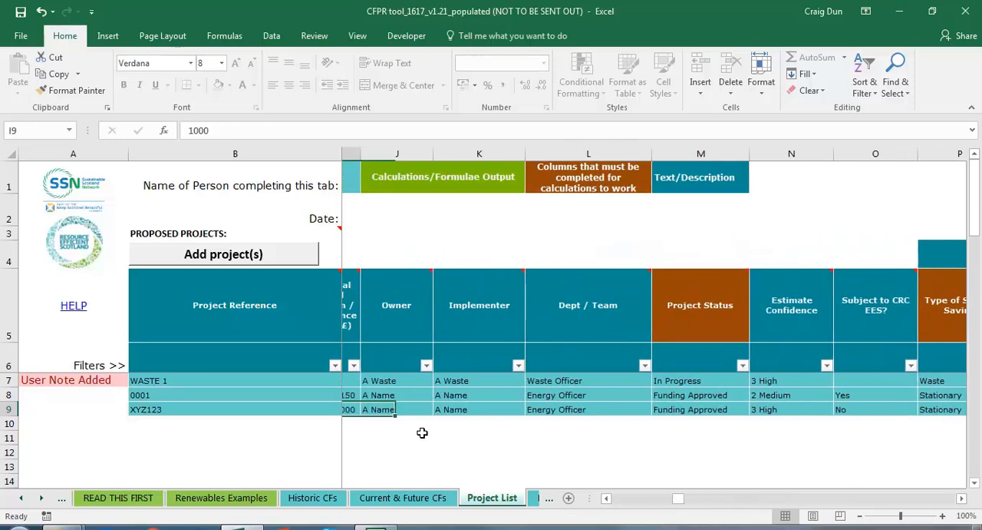
key(Right)
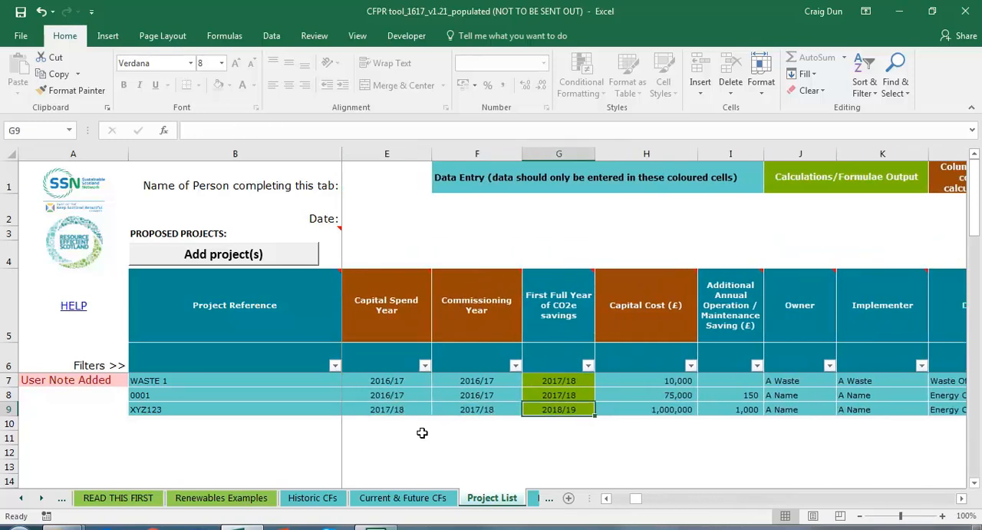
Step: Examine project XYZ123's calculated carbon and cost savings for 2018/19 and 2019/20
key(Right)
key(Right)
key(Right)
key(Right)
key(Right)
key(Right)
key(Right)
key(Right)
key(Right)
key(Right)
key(Right)
key(Right)
key(Right)
key(Right)
key(Right)
key(Right)
key(Right)
key(Right)
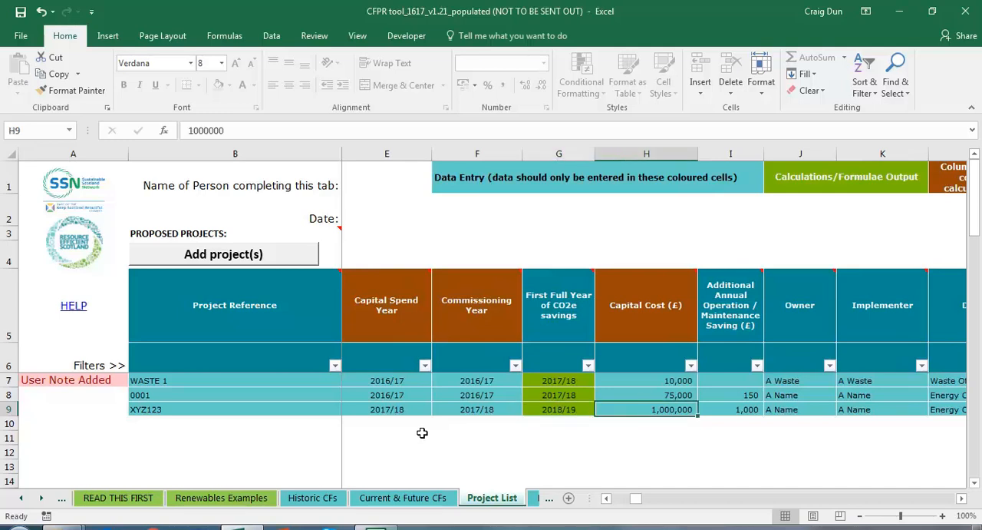
key(Right)
key(Right)
key(Right)
key(Right)
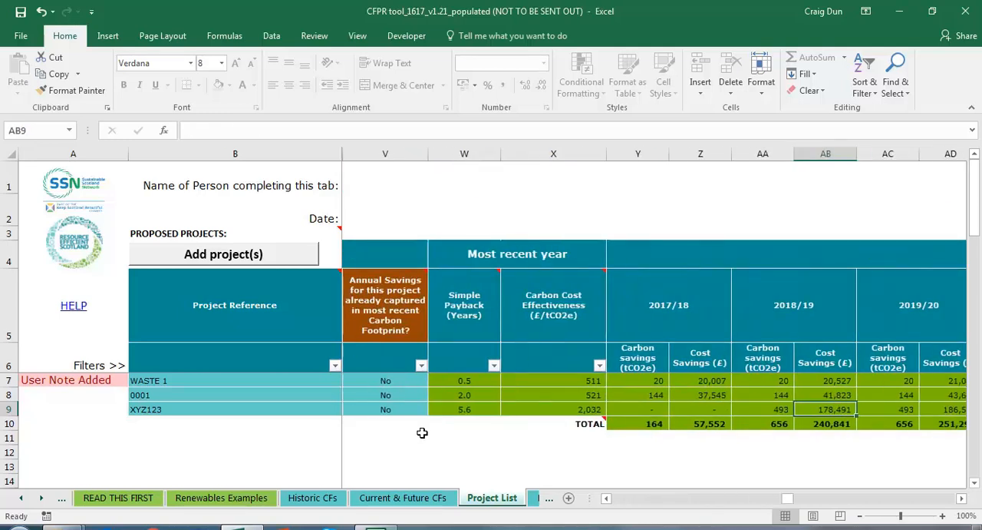
key(Right)
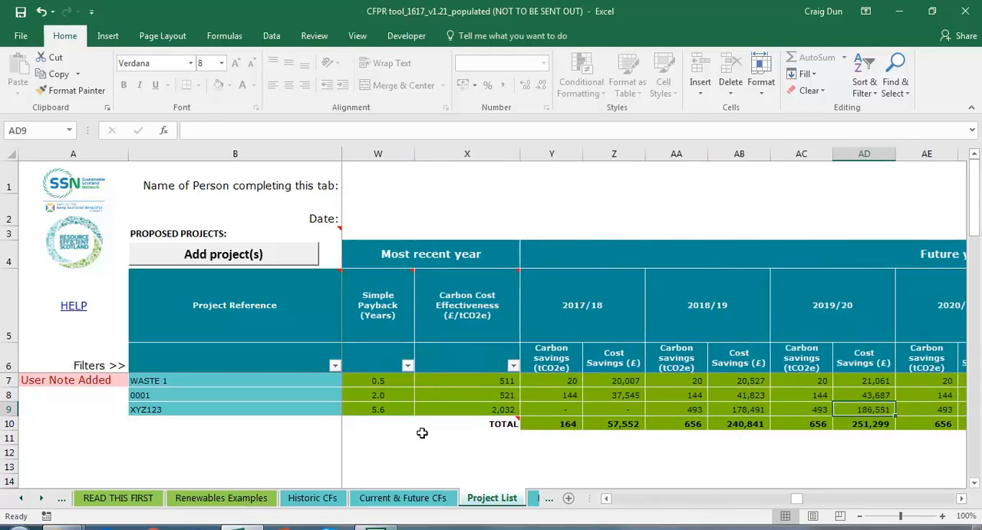
key(Left)
key(Left)
key(Left)
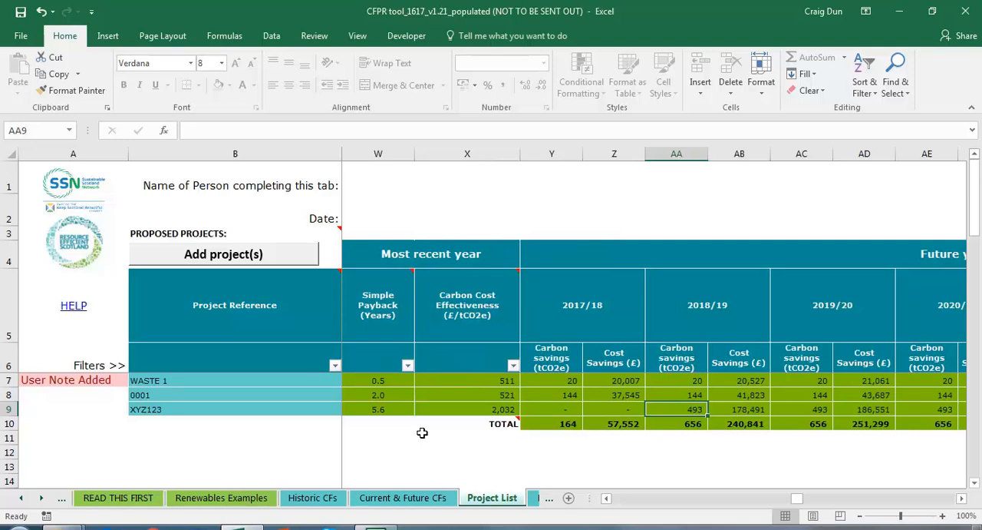
key(Right)
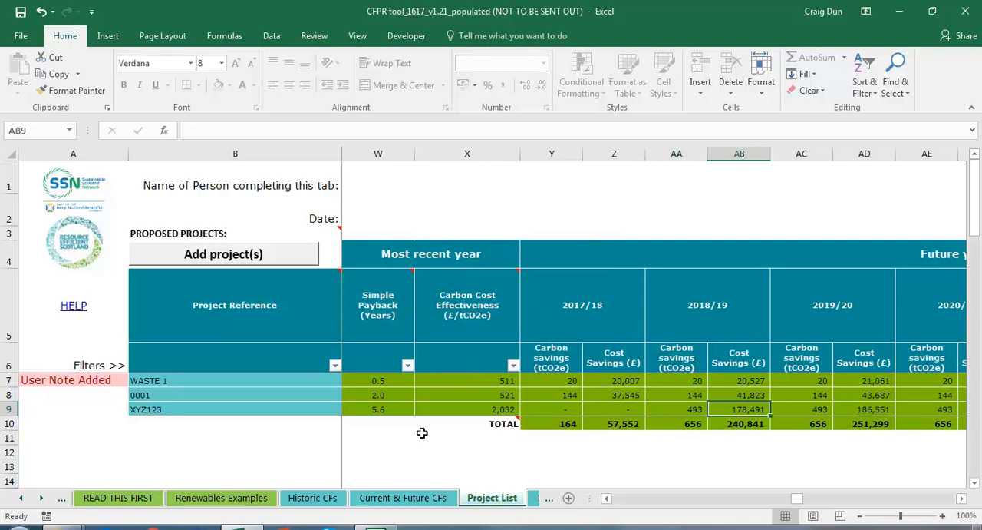
Step: Review project XYZ123's carbon and cost savings for the remaining future years, through to its User Notes cell
key(Right)
key(Right)
key(Right)
key(Right)
key(Right)
key(Right)
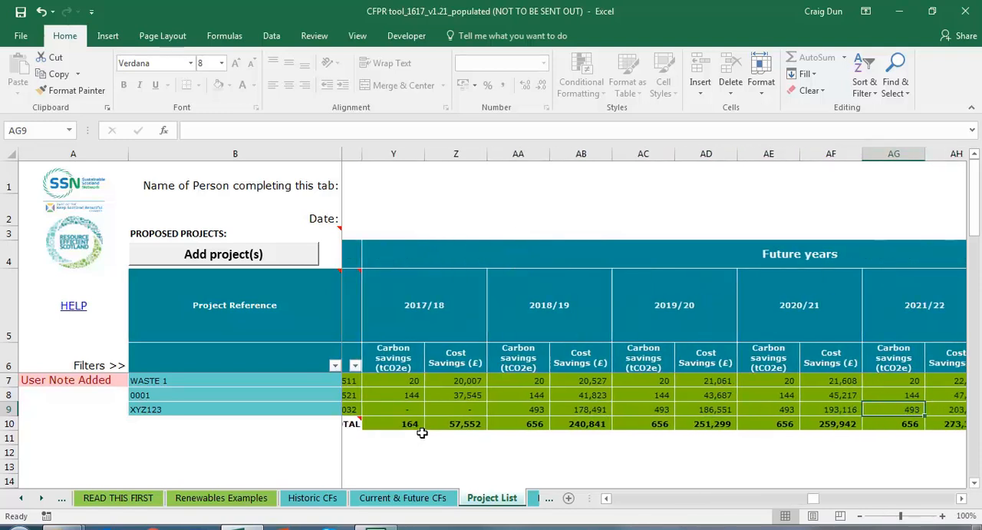
key(Right)
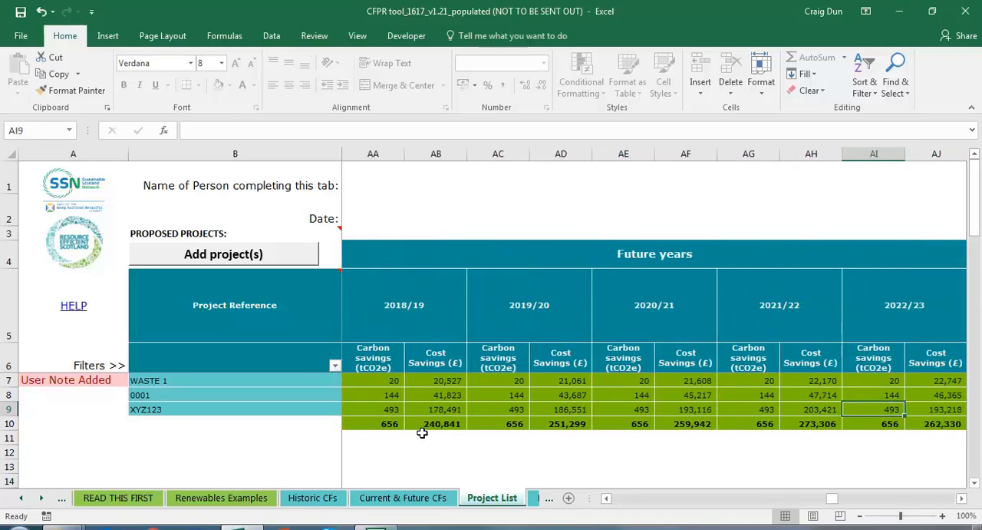
key(Right)
key(Right)
key(Right)
key(Right)
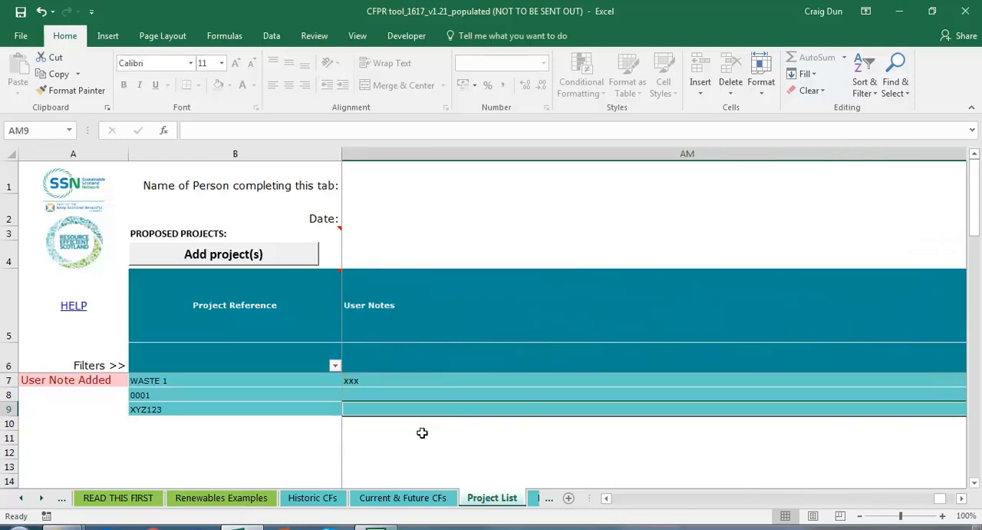
Step: Set the number of rows to add at once to 5 and add the new project rows to the Project List
key(ctrl+Home)
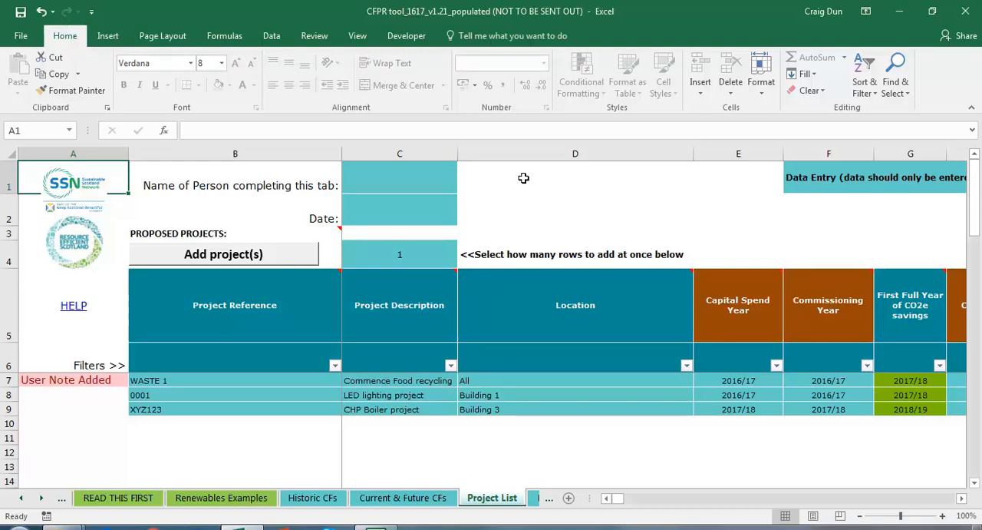
click(417, 244)
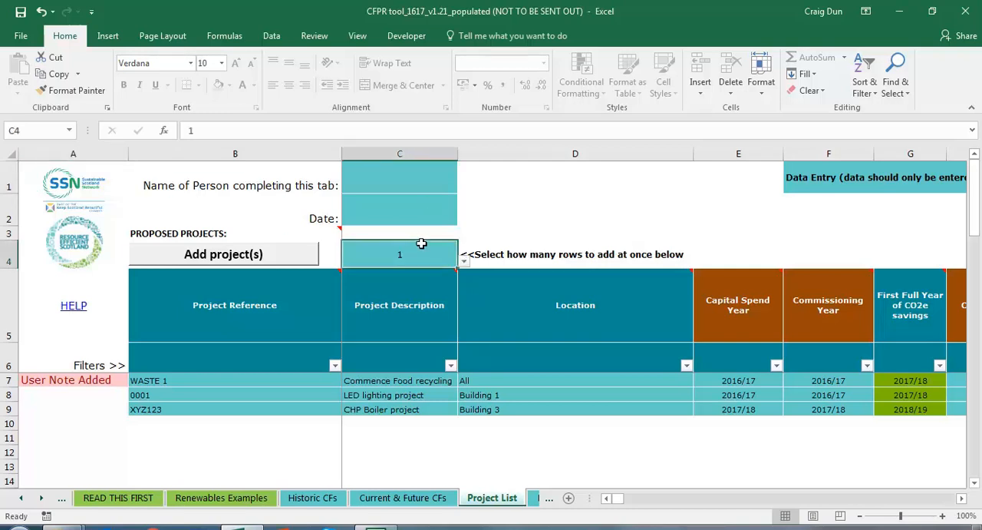
click(464, 261)
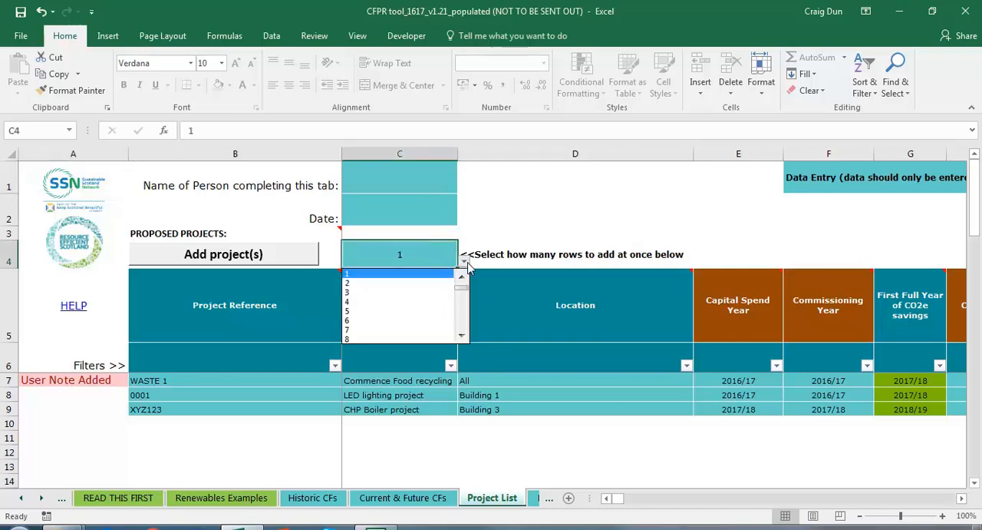
click(393, 311)
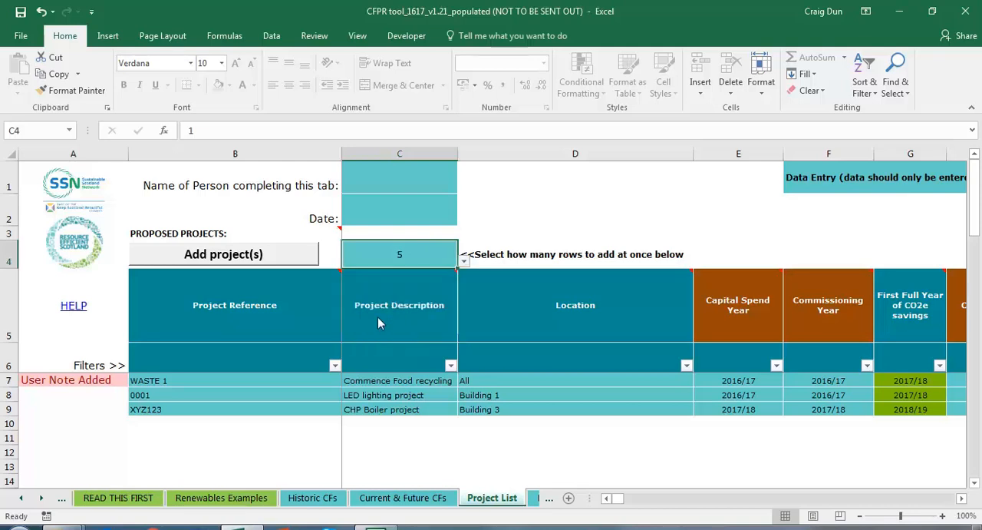
click(282, 259)
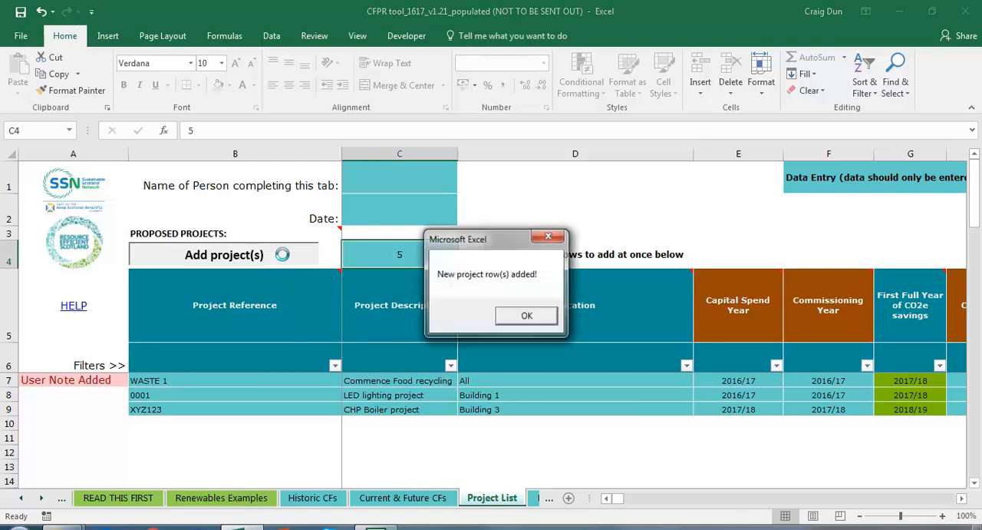
click(522, 316)
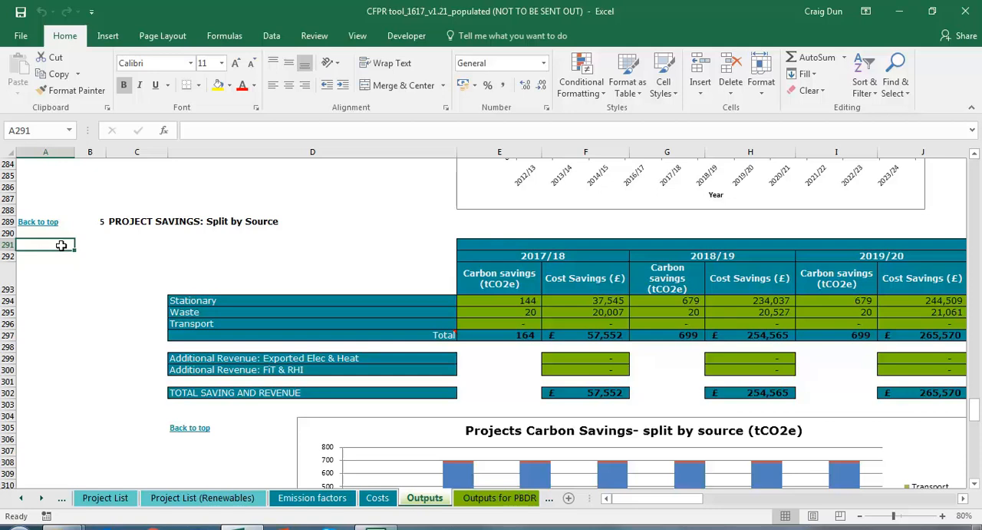
Step: Examine the project savings split by source on the Outputs sheet, including the stationary and waste rows and both savings charts
click(186, 301)
click(184, 313)
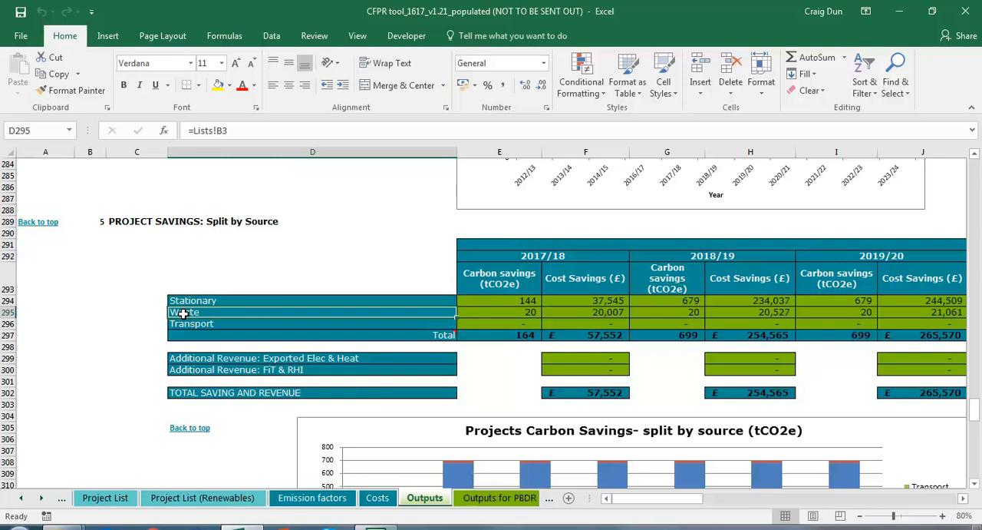
mouse_move(644, 498)
mouse_down()
mouse_move(678, 499)
mouse_move(650, 499)
mouse_up()
scroll(592, 437, down, 10)
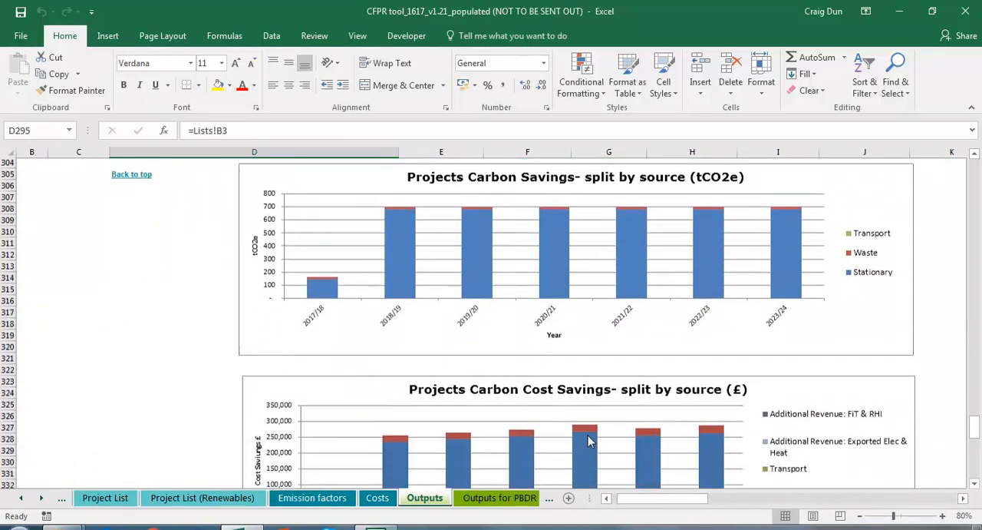
scroll(586, 434, down, 5)
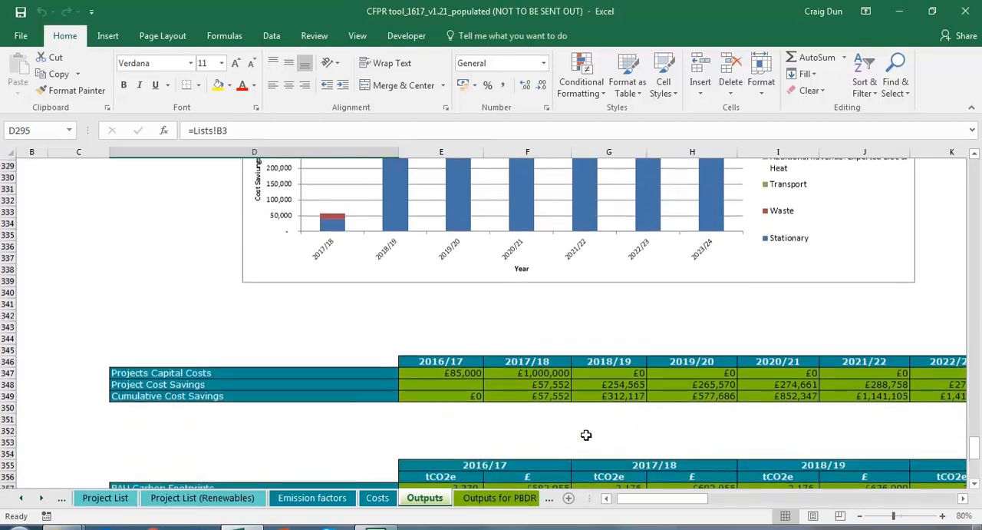
Step: Examine the project capital costs and BAU carbon footprint tables, plus the Value At Stake charts for carbon and cost
scroll(586, 435, down, 1)
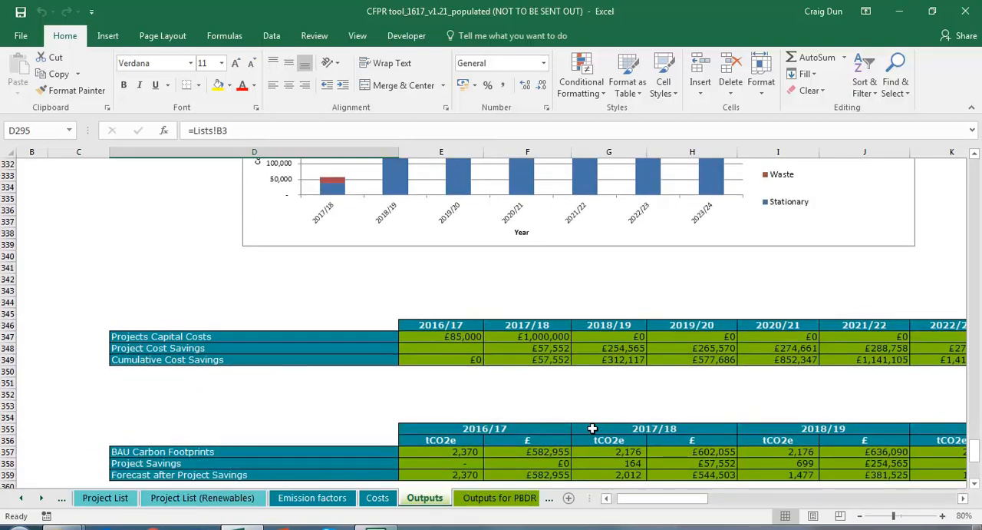
click(300, 339)
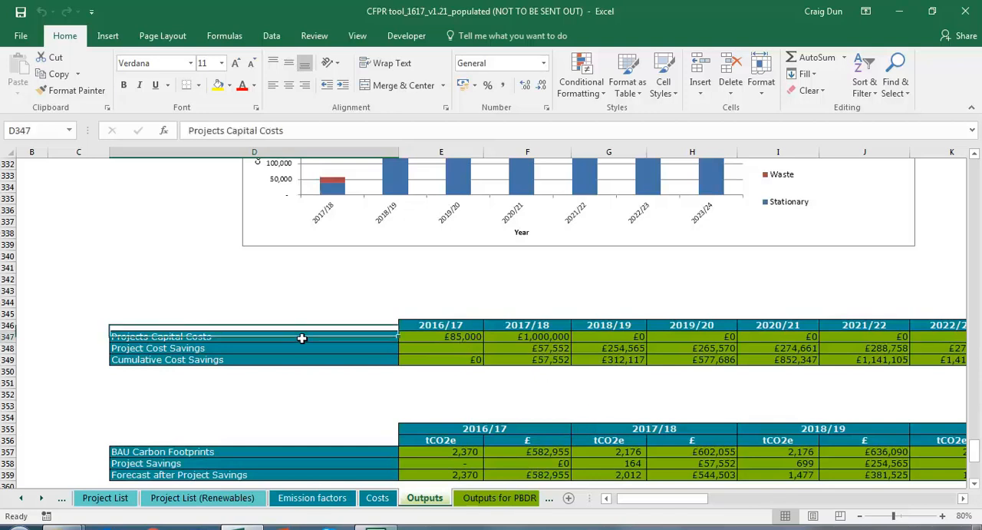
scroll(298, 339, down, 1)
click(282, 414)
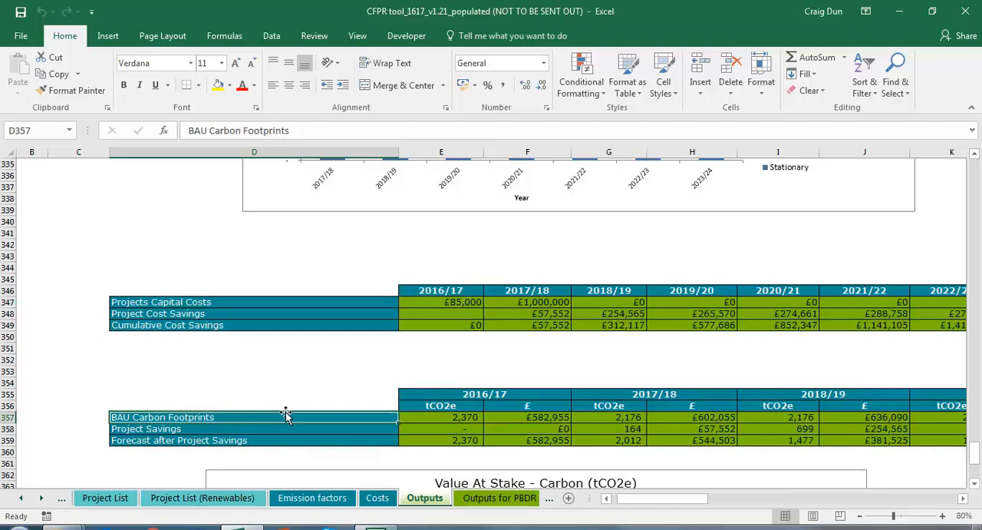
scroll(311, 383, down, 5)
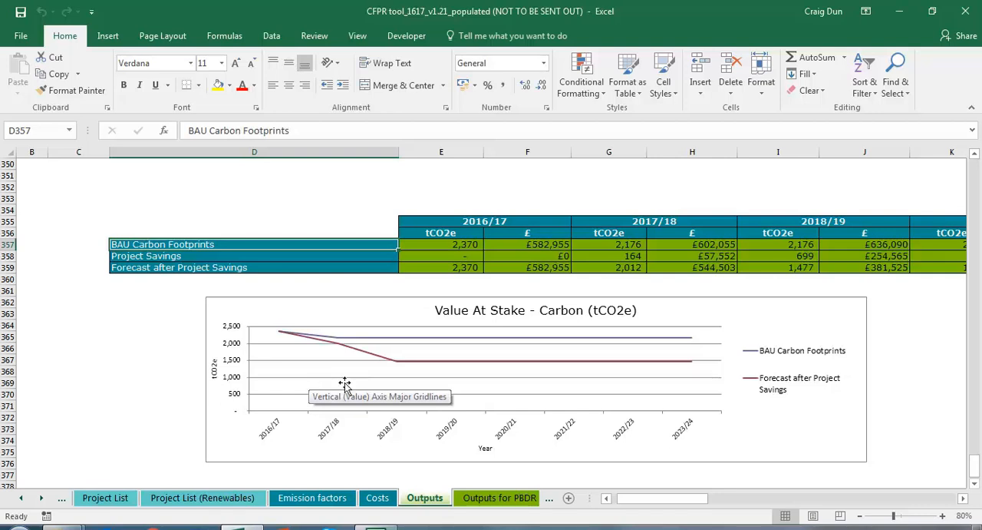
click(376, 314)
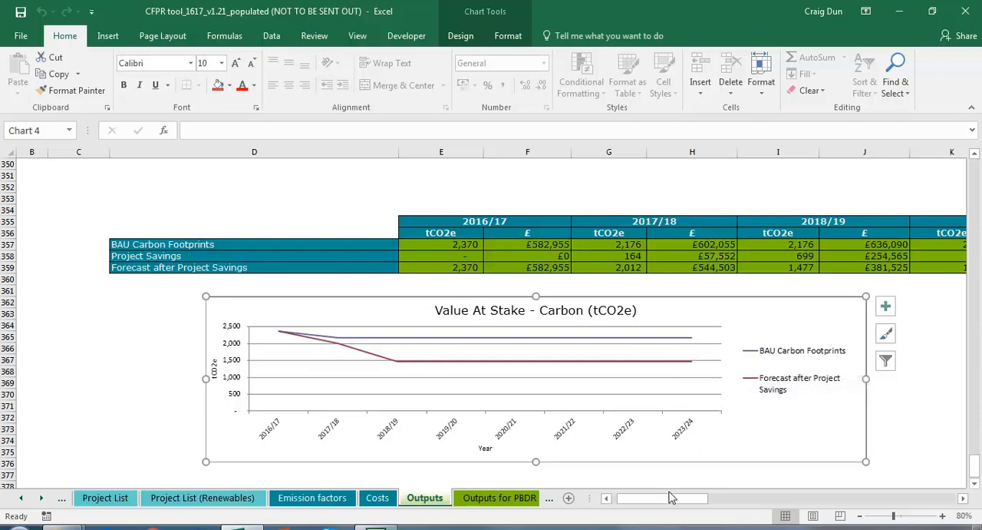
drag(664, 504, 700, 504)
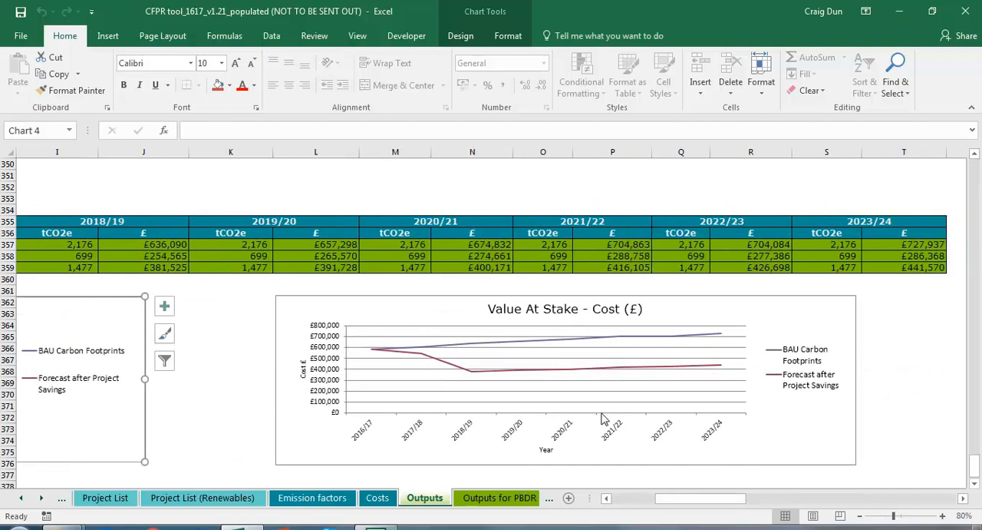
click(418, 304)
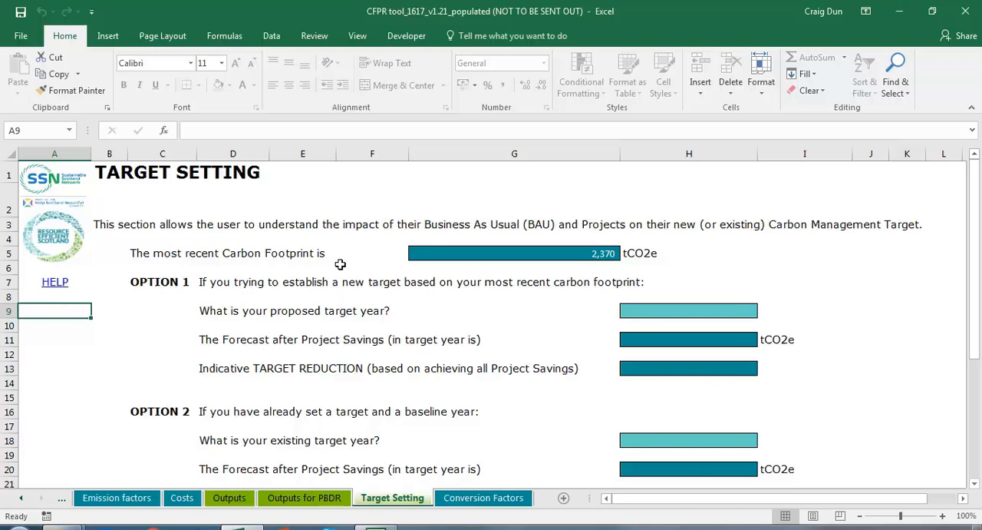
Step: Set the Option 1 proposed target year to 2020/21 on the Target Setting sheet and check the indicative target reduction
click(741, 315)
click(764, 312)
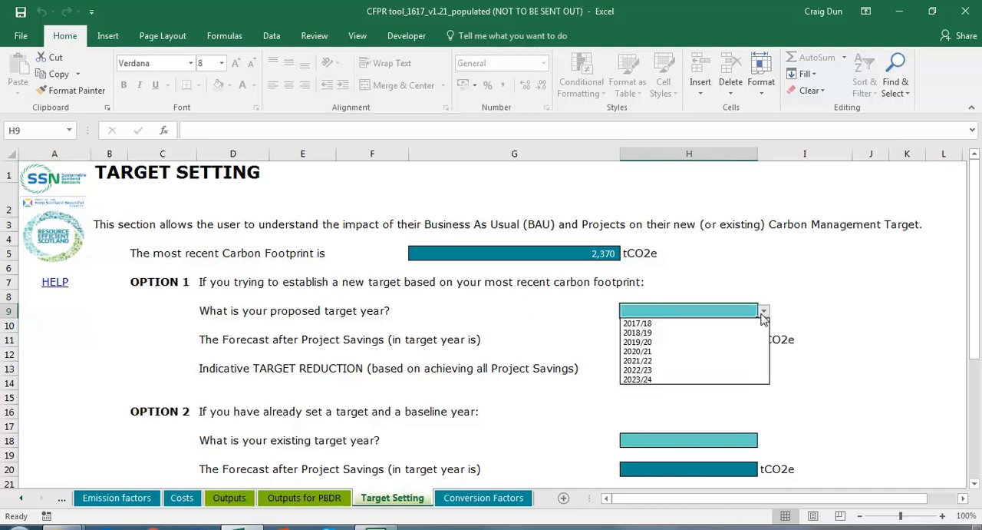
click(706, 351)
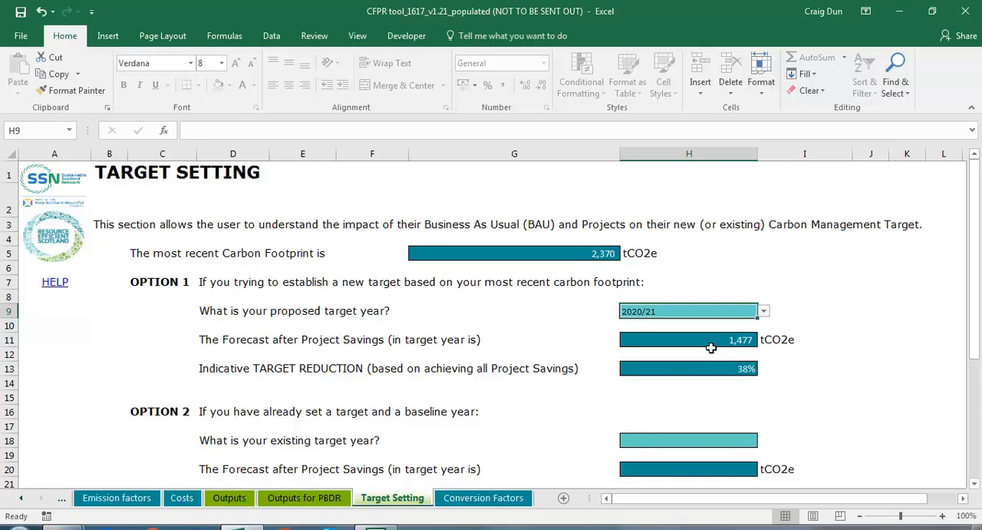
click(724, 366)
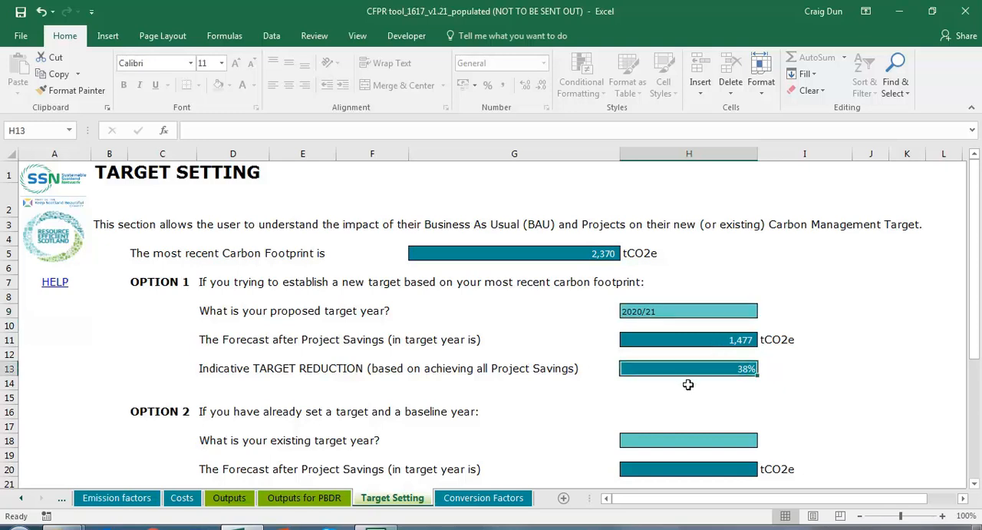